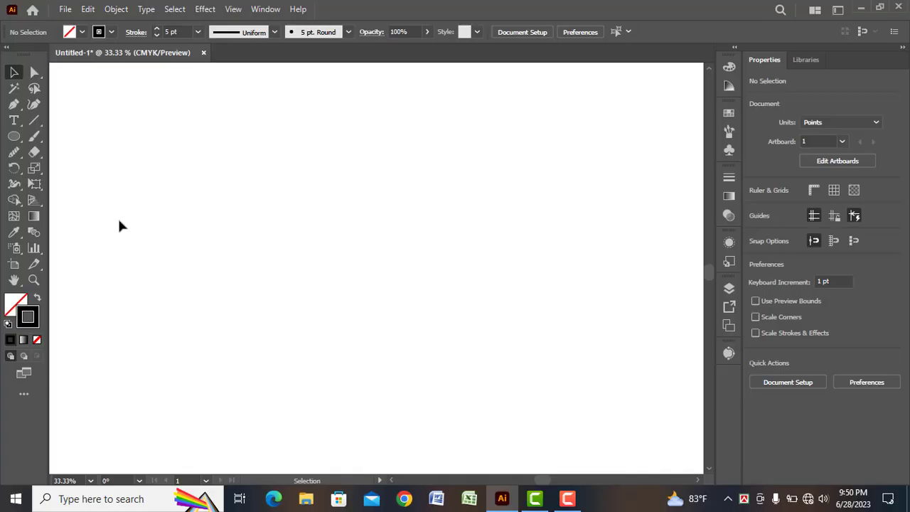
Step: Add the word 'Simple' in Myriad Pro Regular and scale it up to about 144 pt
{"action": "left_click_drag", "start_coordinate": [14, 120], "coordinate": [164, 119]}
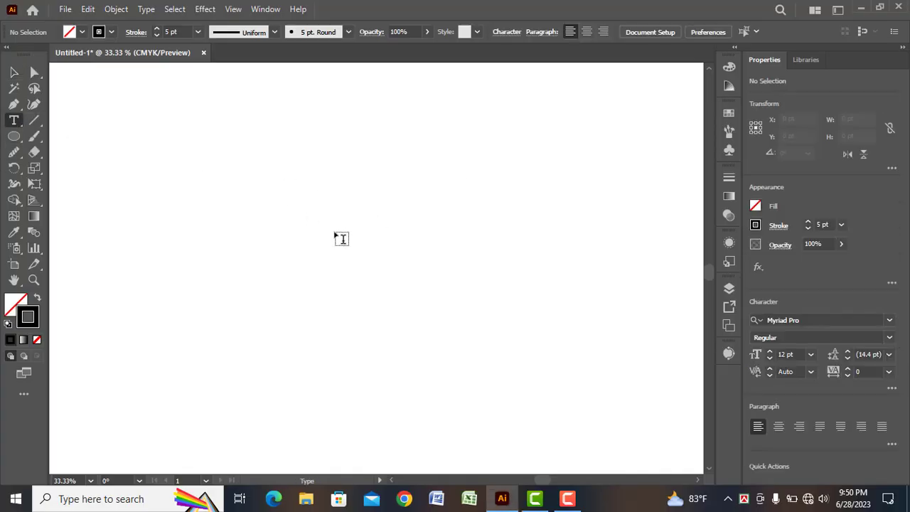
{"action": "left_click", "coordinate": [316, 232]}
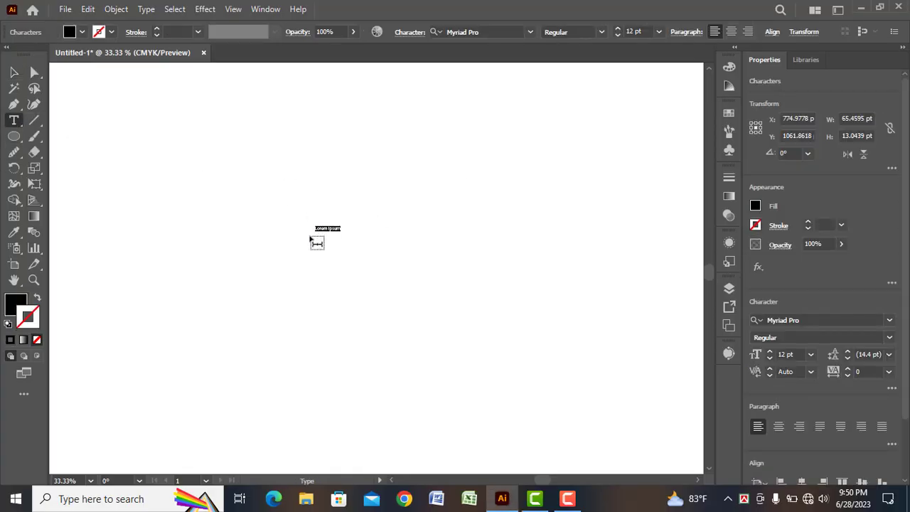
{"action": "key", "text": "BackSpace"}
{"action": "type", "text": "Simpl"}
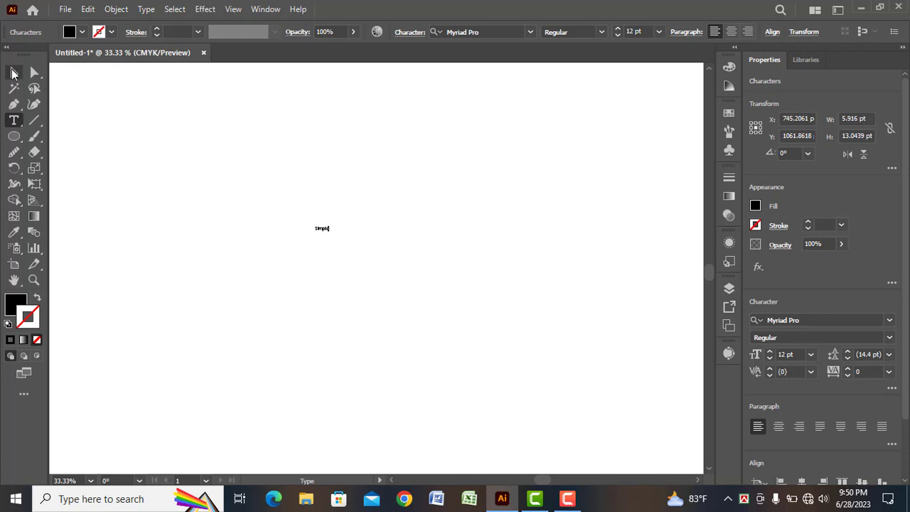
{"action": "left_click", "coordinate": [13, 73]}
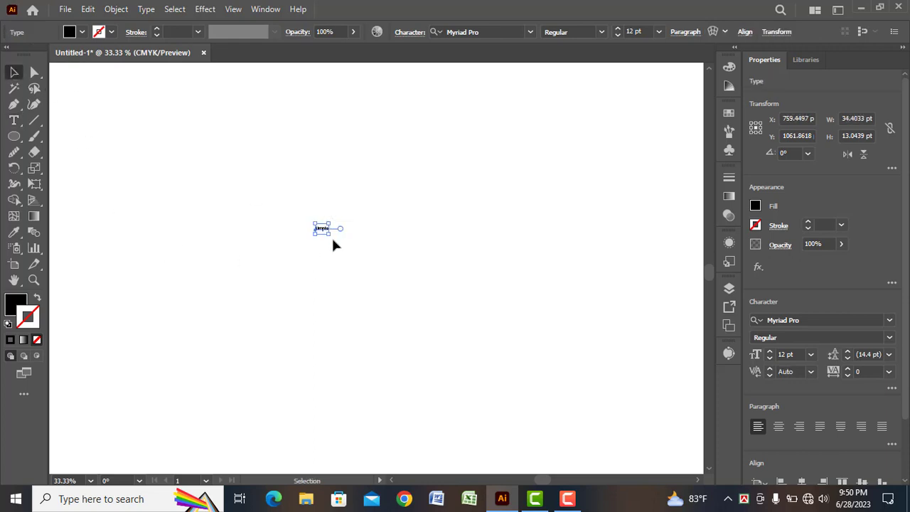
{"action": "left_click_drag", "start_coordinate": [326, 233], "coordinate": [403, 290]}
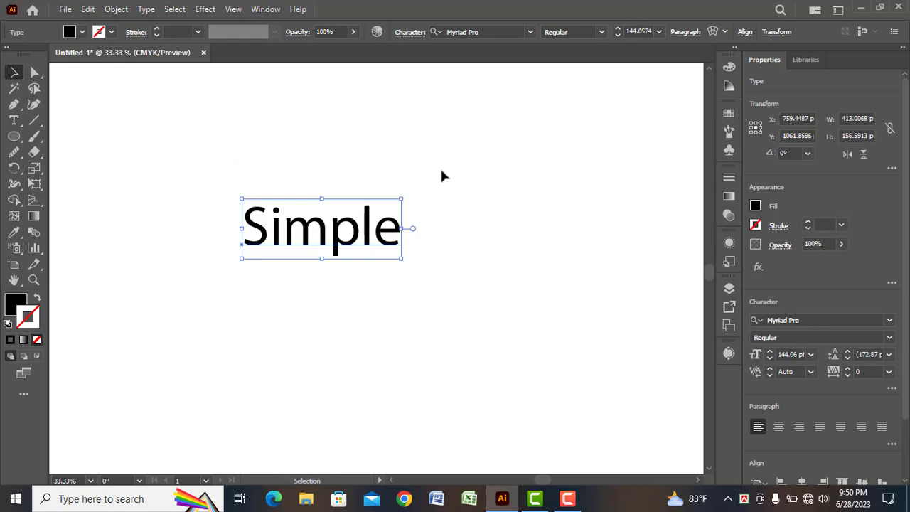
Step: Change 'Simple' to Edwardian Script ITC and enlarge it to about 235 pt
{"action": "left_click", "coordinate": [530, 33]}
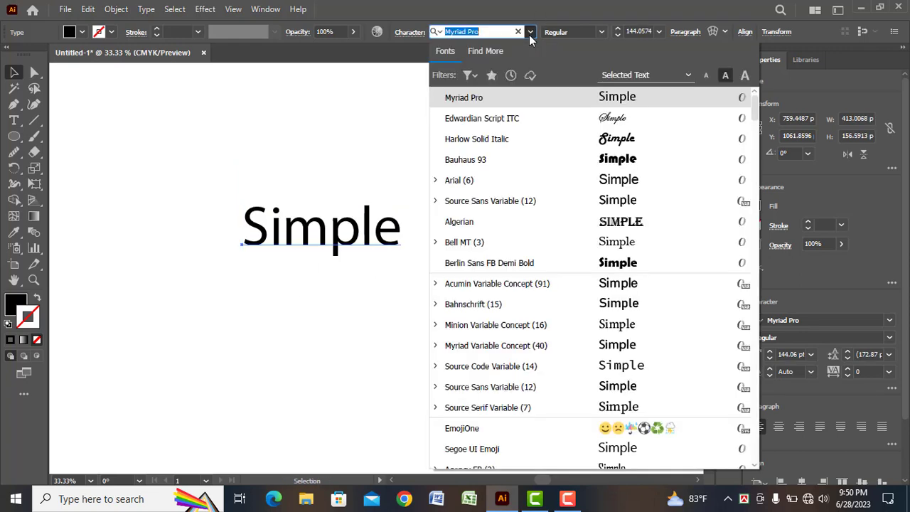
{"action": "left_click", "coordinate": [586, 118]}
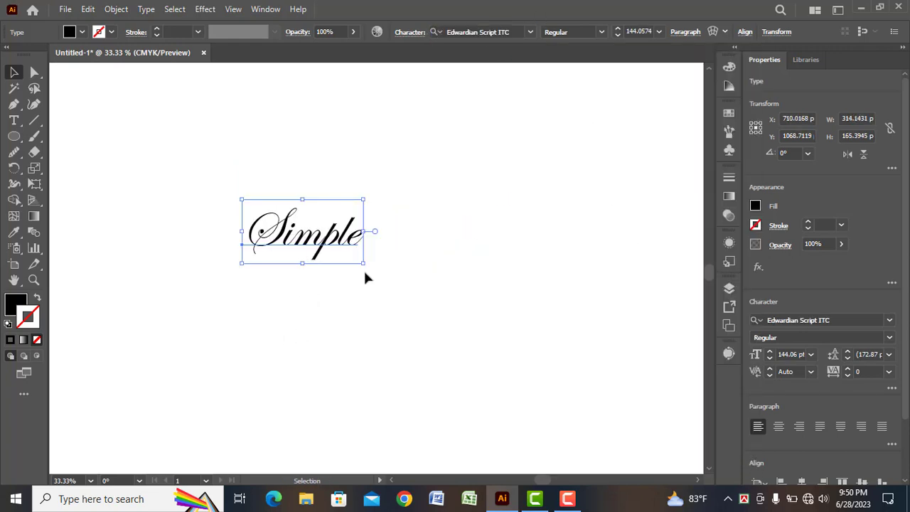
{"action": "left_click_drag", "start_coordinate": [363, 264], "coordinate": [455, 282]}
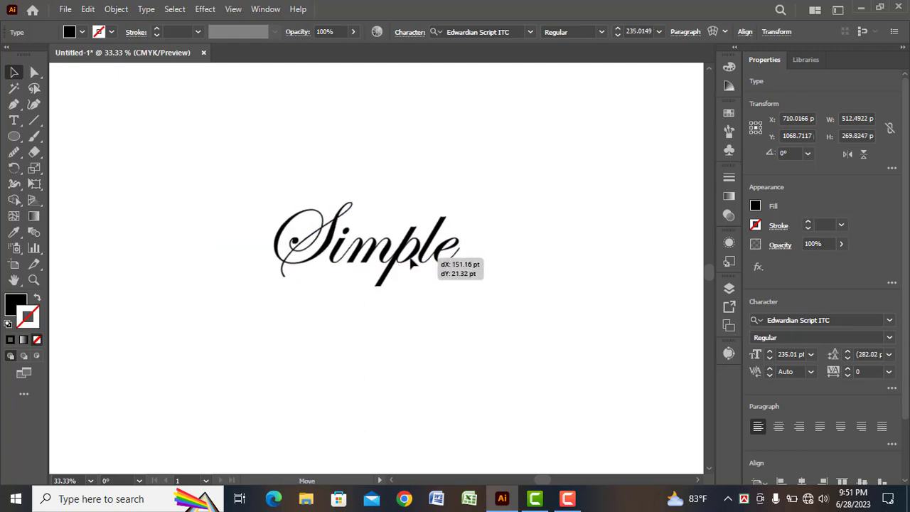
{"action": "left_click", "coordinate": [408, 372]}
{"action": "left_click", "coordinate": [14, 151]}
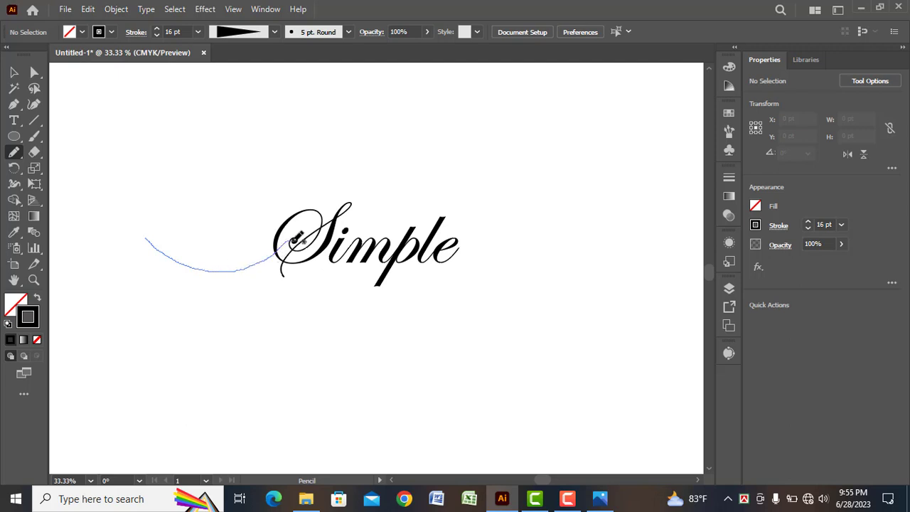
Step: Draw a pencil swash curving into the S of Simple and smooth it
{"action": "left_click_drag", "start_coordinate": [293, 243], "coordinate": [294, 246]}
{"action": "left_click_drag", "start_coordinate": [10, 151], "coordinate": [50, 185]}
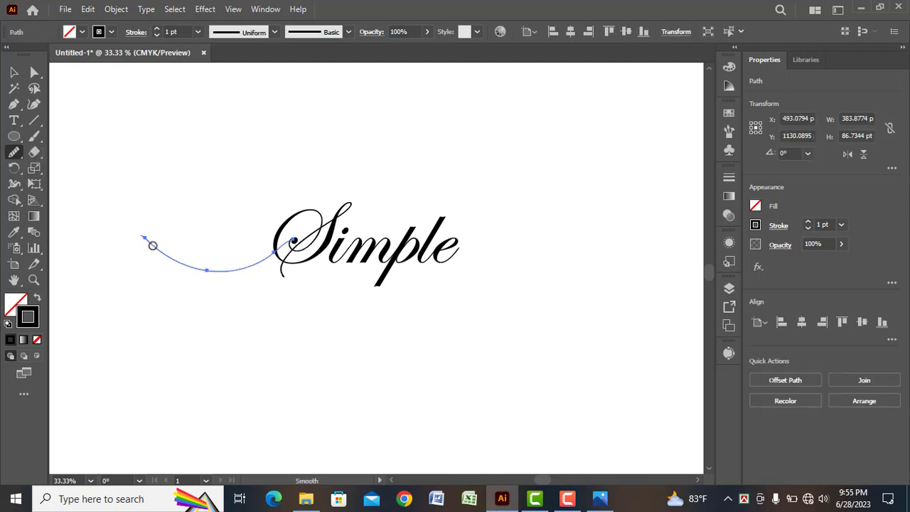
{"action": "mouse_move", "coordinate": [227, 274]}
{"action": "left_mouse_down"}
{"action": "mouse_move", "coordinate": [258, 253]}
{"action": "mouse_move", "coordinate": [261, 264]}
{"action": "left_mouse_up"}
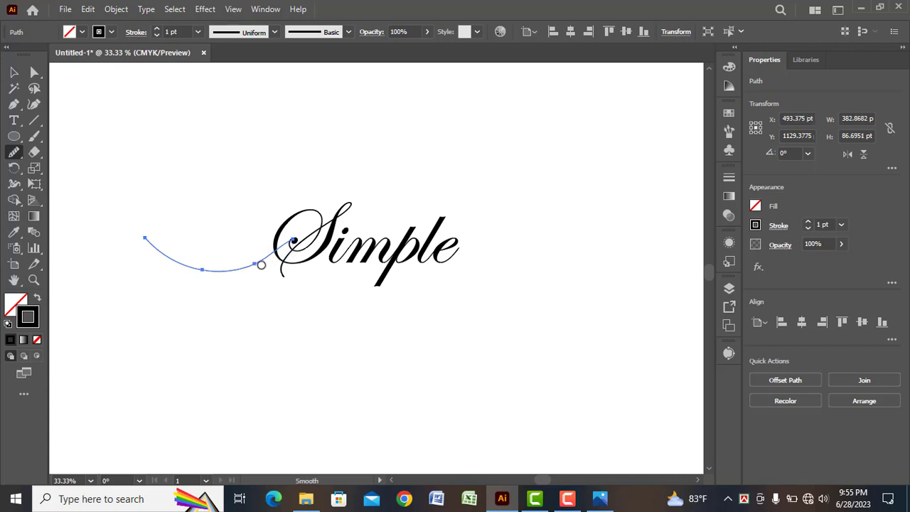
Step: Give the left swash a 16 pt stroke with a tapered width profile
{"action": "left_click", "coordinate": [199, 32]}
{"action": "left_click", "coordinate": [219, 268]}
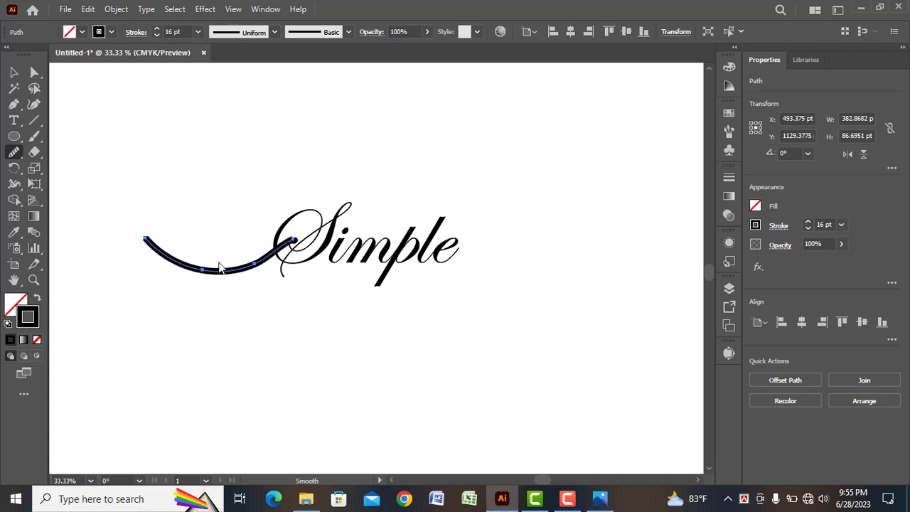
{"action": "left_click", "coordinate": [274, 32]}
{"action": "left_click", "coordinate": [229, 150]}
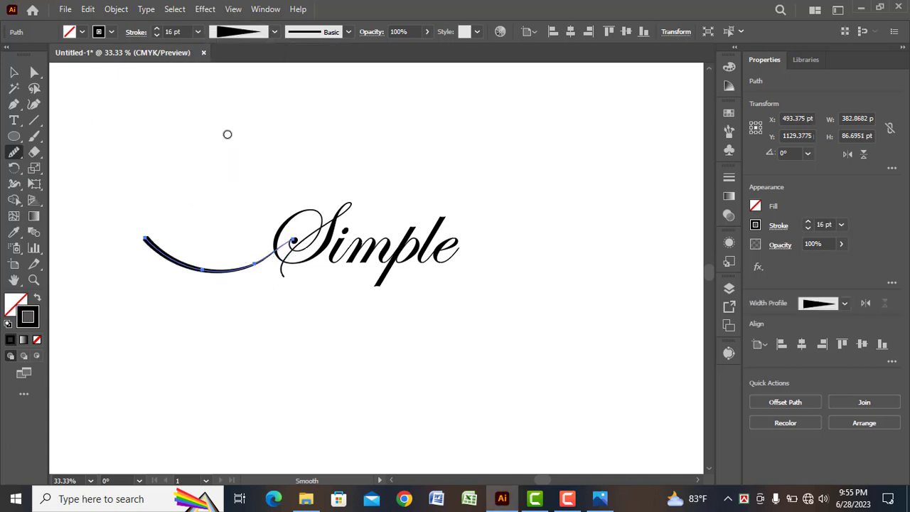
{"action": "left_click", "coordinate": [217, 329], "text": "ctrl"}
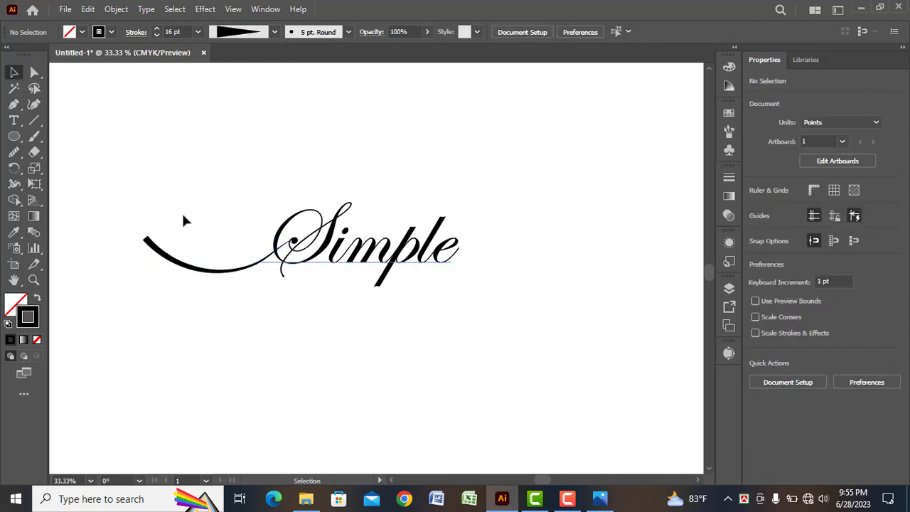
{"action": "left_click_drag", "start_coordinate": [14, 151], "coordinate": [71, 165]}
Step: Zoom in and draw a smoothed pencil spiral curling off the final e
{"action": "scroll", "coordinate": [534, 325], "scroll_direction": "up", "scroll_amount": 1}
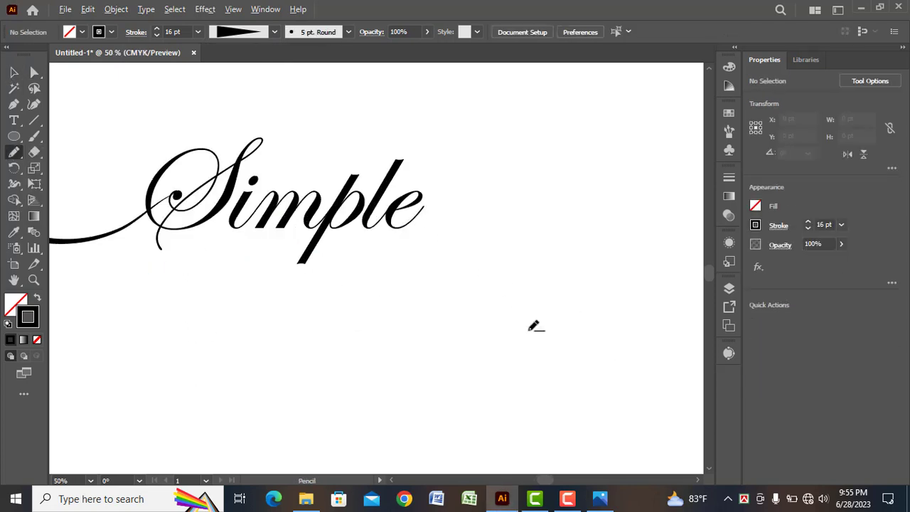
{"action": "scroll", "coordinate": [406, 187], "scroll_direction": "up", "scroll_amount": 1}
{"action": "scroll", "coordinate": [422, 289], "scroll_direction": "up", "scroll_amount": 2}
{"action": "scroll", "coordinate": [419, 262], "scroll_direction": "up", "scroll_amount": 2}
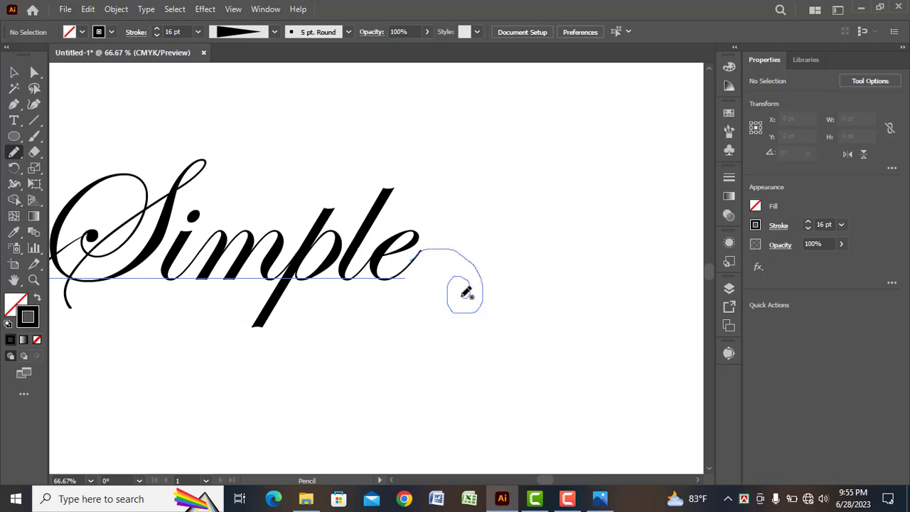
{"action": "left_click_drag", "start_coordinate": [466, 292], "coordinate": [463, 292]}
{"action": "left_click_drag", "start_coordinate": [14, 151], "coordinate": [89, 183]}
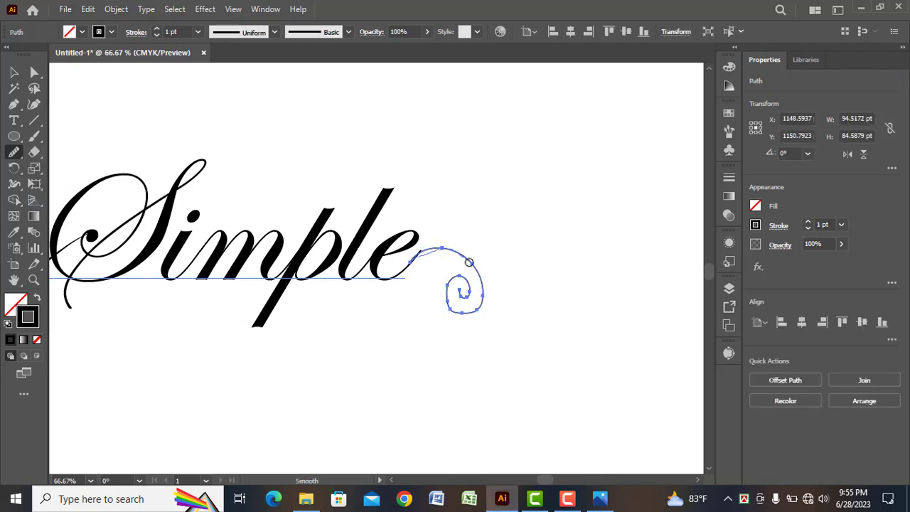
{"action": "left_click_drag", "start_coordinate": [463, 314], "coordinate": [465, 280]}
{"action": "left_click_drag", "start_coordinate": [413, 258], "coordinate": [416, 262]}
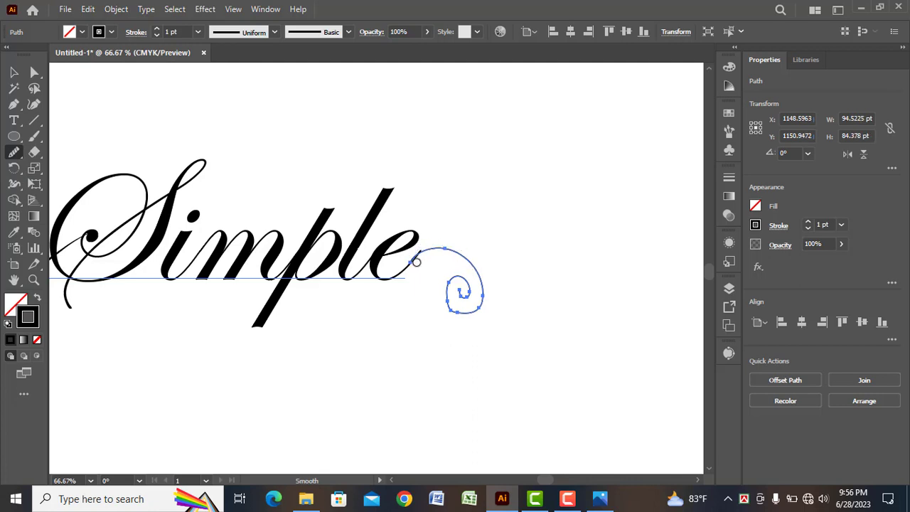
{"action": "left_click_drag", "start_coordinate": [488, 275], "coordinate": [448, 271]}
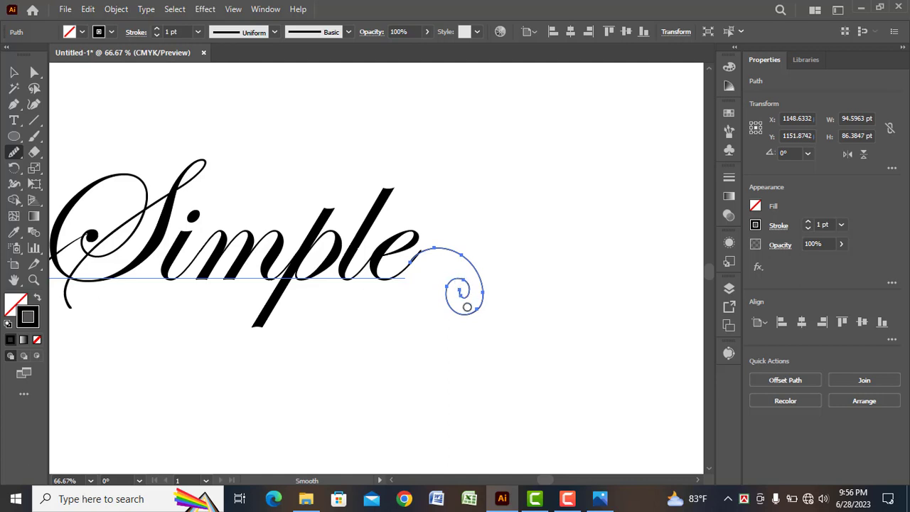
Step: Give the spiral a 10 pt stroke with a lens-shaped width profile
{"action": "left_click", "coordinate": [198, 32]}
{"action": "left_click", "coordinate": [223, 224]}
{"action": "left_click", "coordinate": [274, 32]}
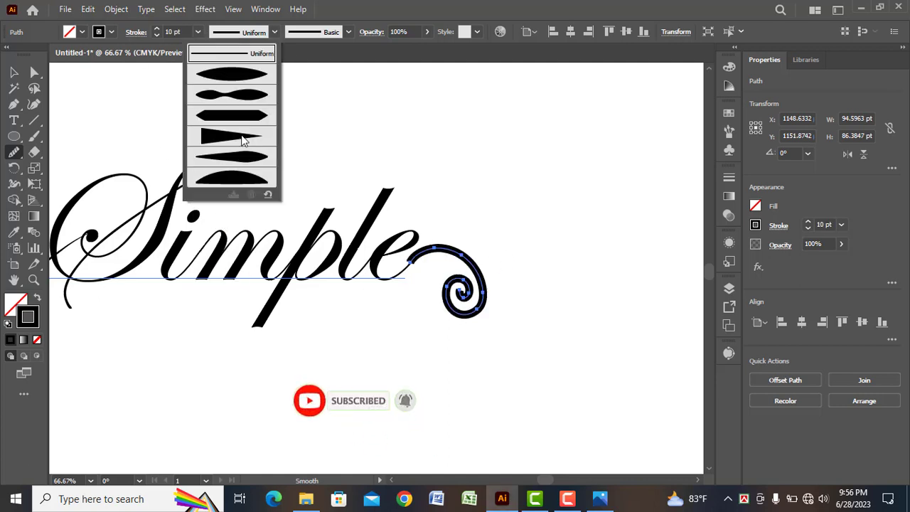
{"action": "left_click", "coordinate": [242, 138]}
{"action": "left_click", "coordinate": [273, 32]}
{"action": "left_click", "coordinate": [233, 156]}
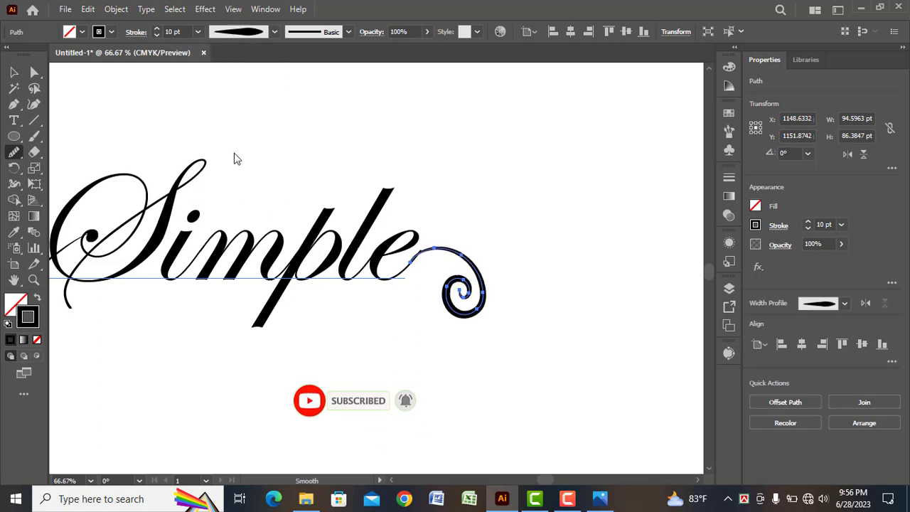
{"action": "key", "text": "v"}
{"action": "left_click", "coordinate": [397, 364]}
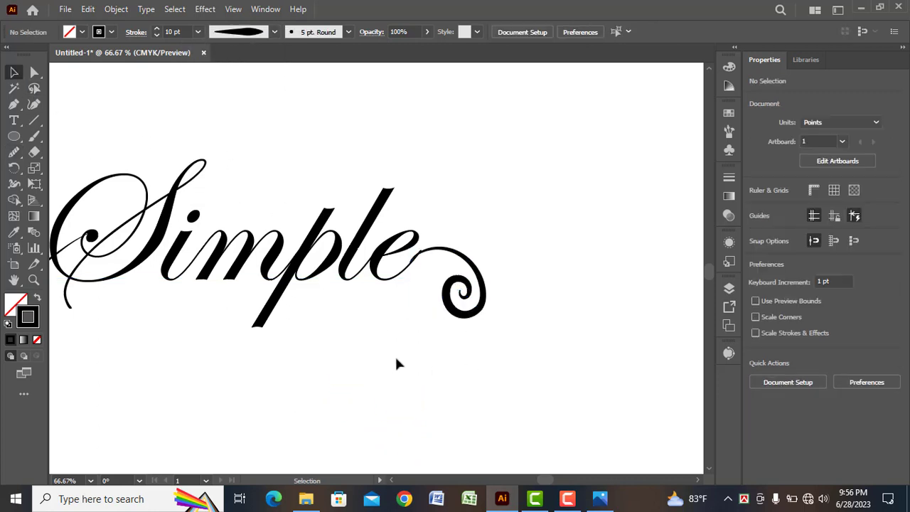
Step: Move the spiral swash up to meet the end of the e
{"action": "scroll", "coordinate": [415, 312], "scroll_direction": "up", "scroll_amount": 3}
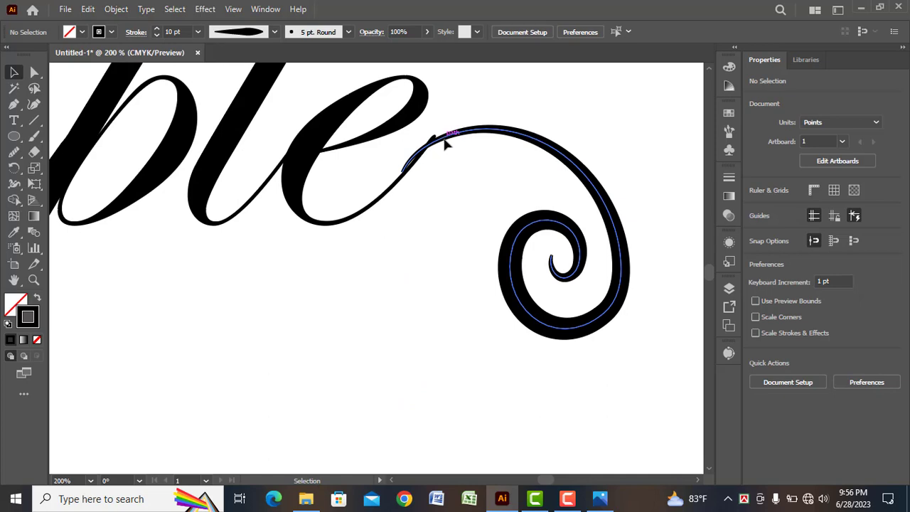
{"action": "mouse_move", "coordinate": [445, 145]}
{"action": "left_mouse_down"}
{"action": "mouse_move", "coordinate": [455, 135]}
{"action": "mouse_move", "coordinate": [432, 131]}
{"action": "left_mouse_up"}
{"action": "left_click", "coordinate": [492, 308]}
Step: Reshape the connecting stroke to remove the kink where the spiral joins the e
{"action": "scroll", "coordinate": [493, 315], "scroll_direction": "down", "scroll_amount": 3}
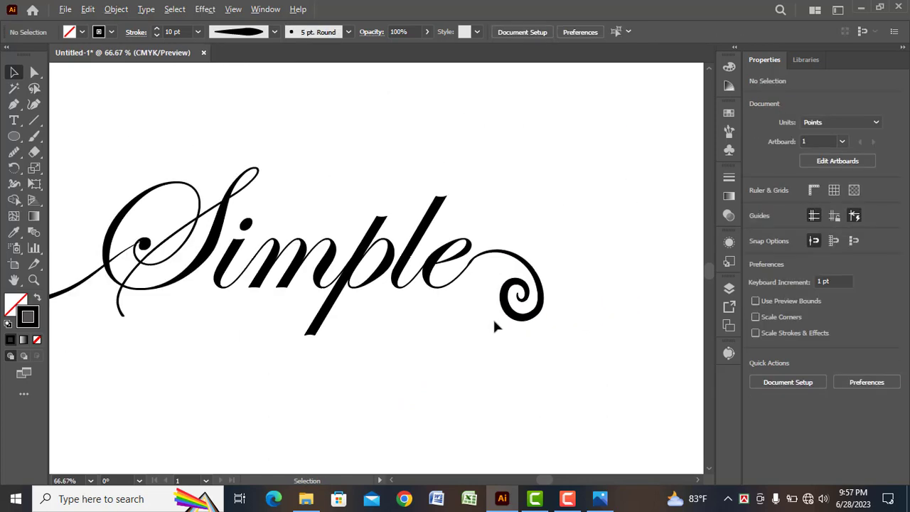
{"action": "scroll", "coordinate": [493, 313], "scroll_direction": "up", "scroll_amount": 5}
{"action": "scroll", "coordinate": [521, 412], "scroll_direction": "up", "scroll_amount": 5}
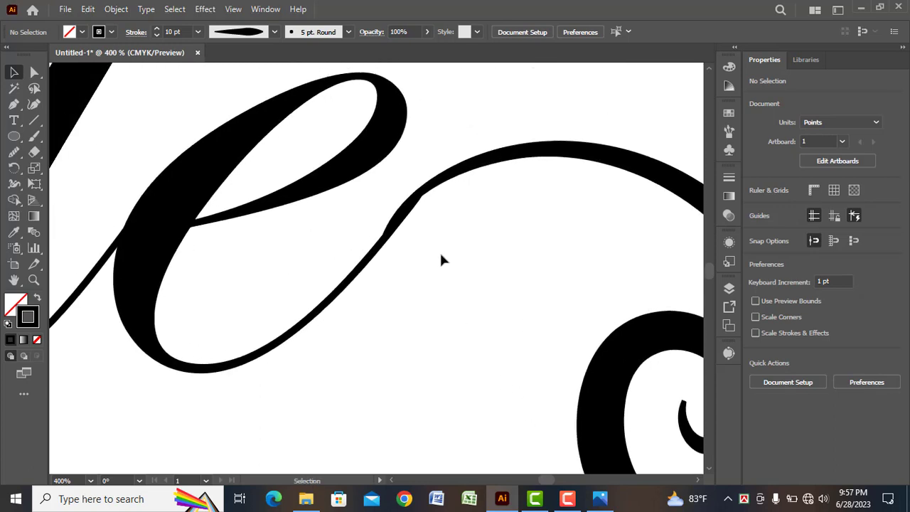
{"action": "scroll", "coordinate": [441, 260], "scroll_direction": "up", "scroll_amount": 1}
{"action": "left_click_drag", "start_coordinate": [423, 155], "coordinate": [422, 159]}
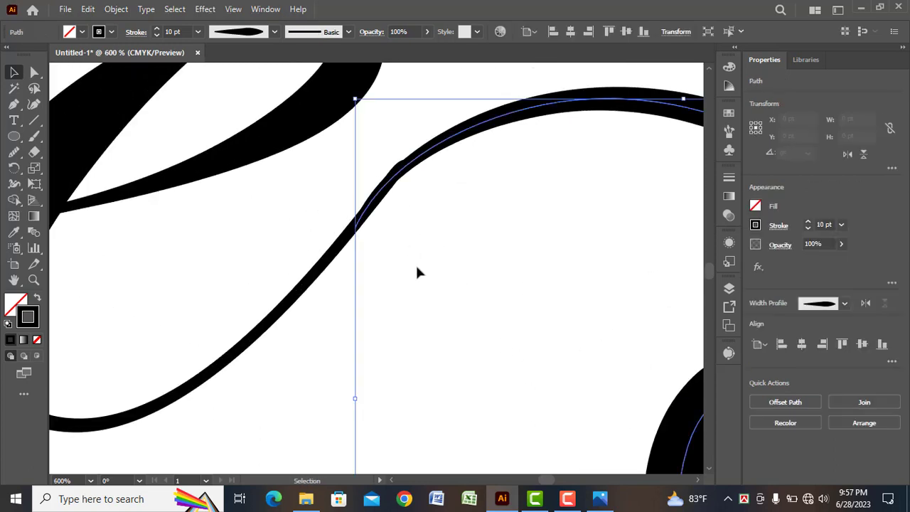
{"action": "left_click", "coordinate": [462, 288]}
{"action": "key", "text": "ctrl+1"}
{"action": "scroll", "coordinate": [461, 287], "scroll_direction": "down", "scroll_amount": 1}
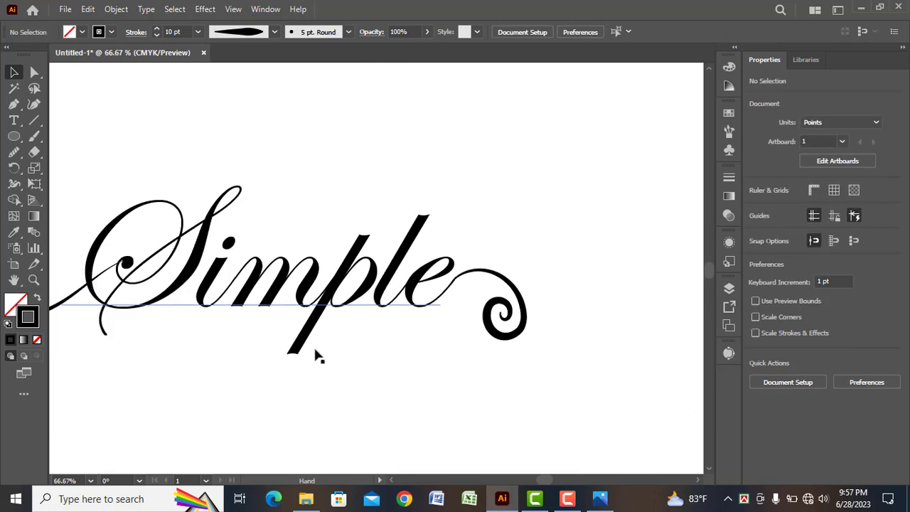
{"action": "scroll", "coordinate": [413, 339], "scroll_direction": "down", "scroll_amount": 2}
{"action": "scroll", "coordinate": [439, 341], "scroll_direction": "down", "scroll_amount": 1}
Step: Expand Appearance on the spiral and left swash, turning both into solid filled shapes
{"action": "left_click", "coordinate": [423, 329]}
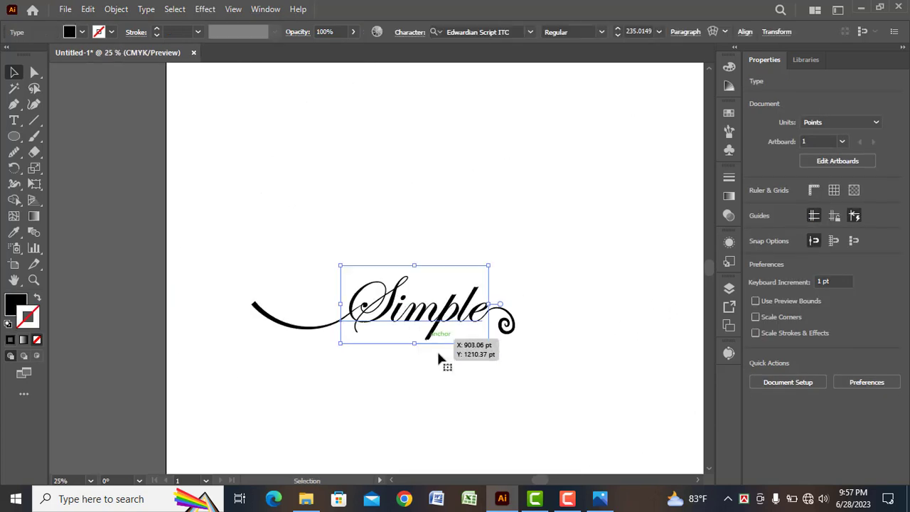
{"action": "left_click", "coordinate": [488, 386]}
{"action": "mouse_move", "coordinate": [473, 367]}
{"action": "left_mouse_down"}
{"action": "mouse_move", "coordinate": [455, 334]}
{"action": "mouse_move", "coordinate": [403, 338]}
{"action": "left_mouse_up"}
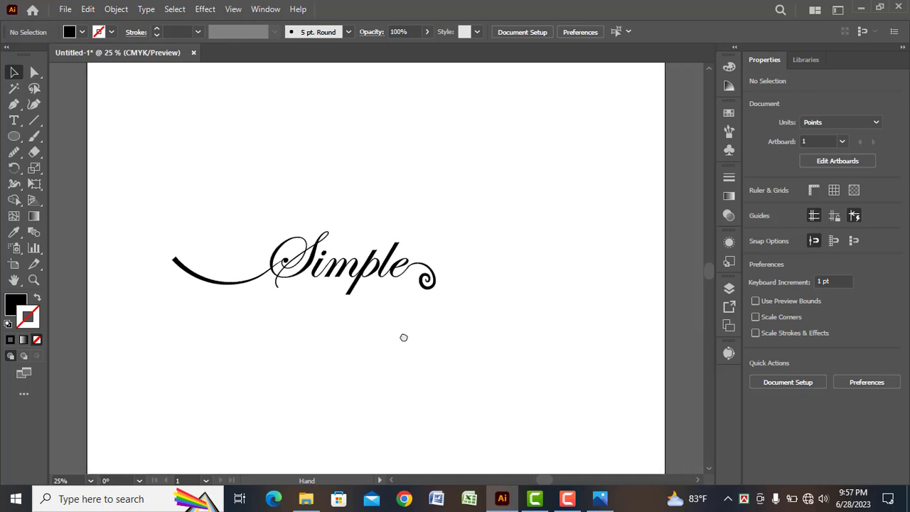
{"action": "left_click", "coordinate": [425, 280]}
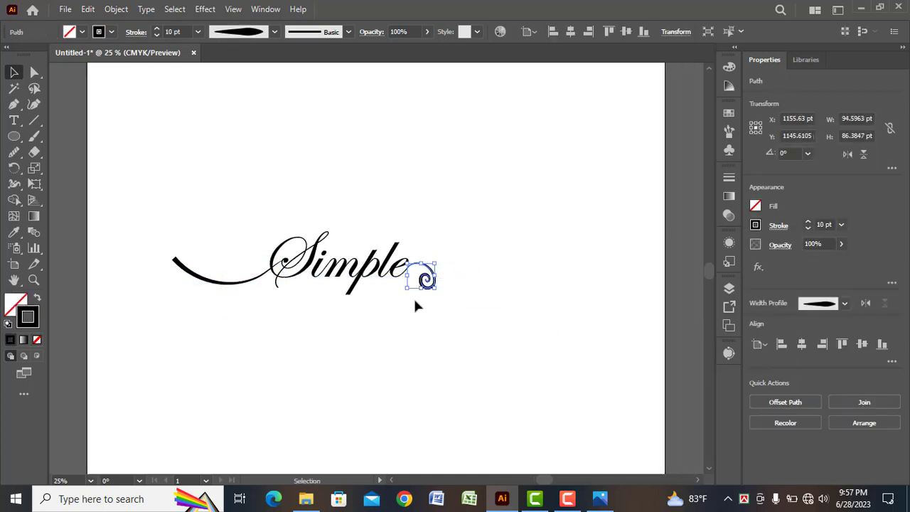
{"action": "left_click", "coordinate": [234, 283], "text": "shift"}
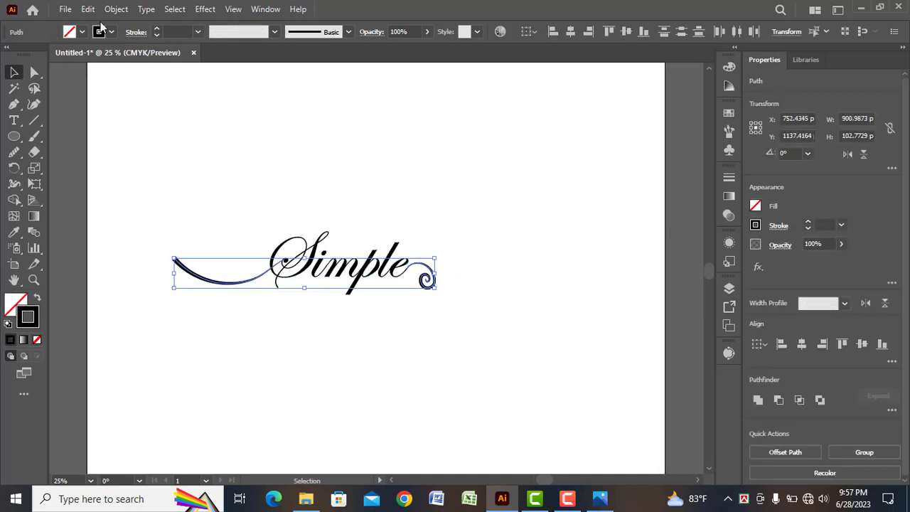
{"action": "left_click", "coordinate": [116, 8]}
{"action": "left_click", "coordinate": [174, 177]}
{"action": "left_click", "coordinate": [116, 9]}
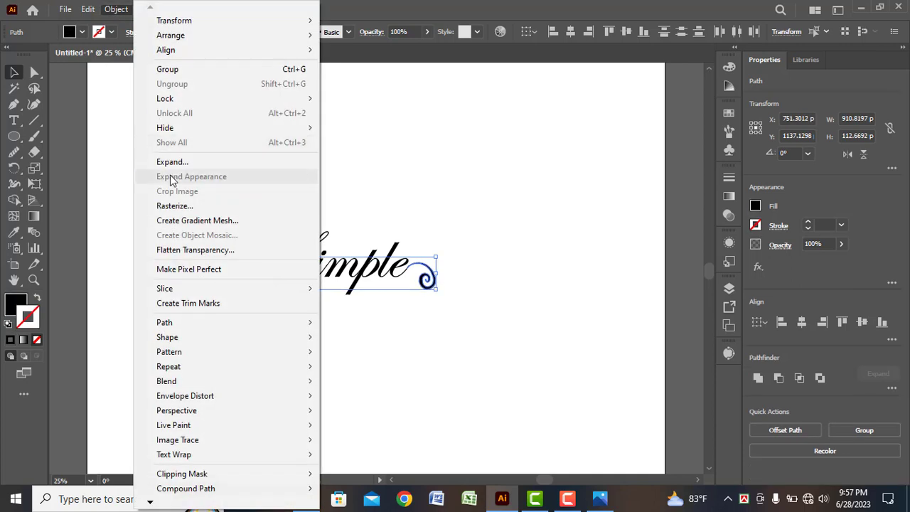
{"action": "left_click", "coordinate": [174, 162]}
{"action": "left_click", "coordinate": [358, 368]}
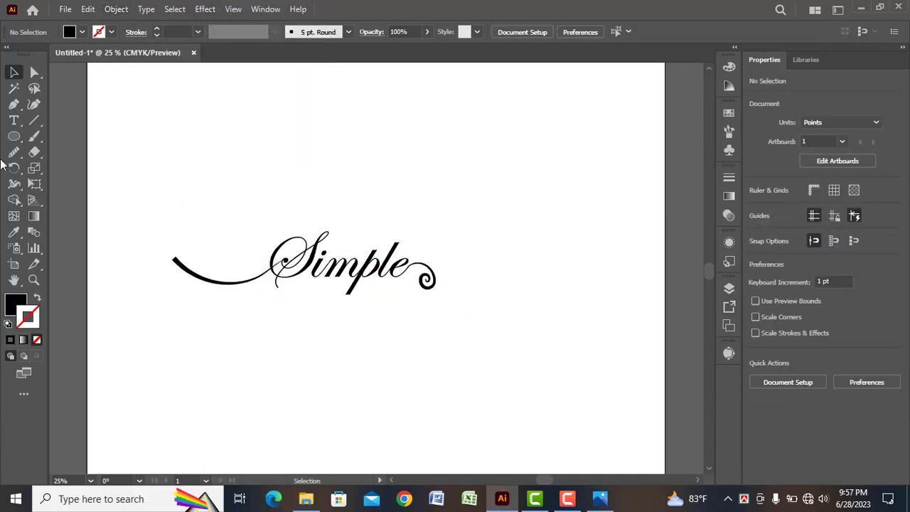
{"action": "left_click_drag", "start_coordinate": [13, 135], "coordinate": [61, 167]}
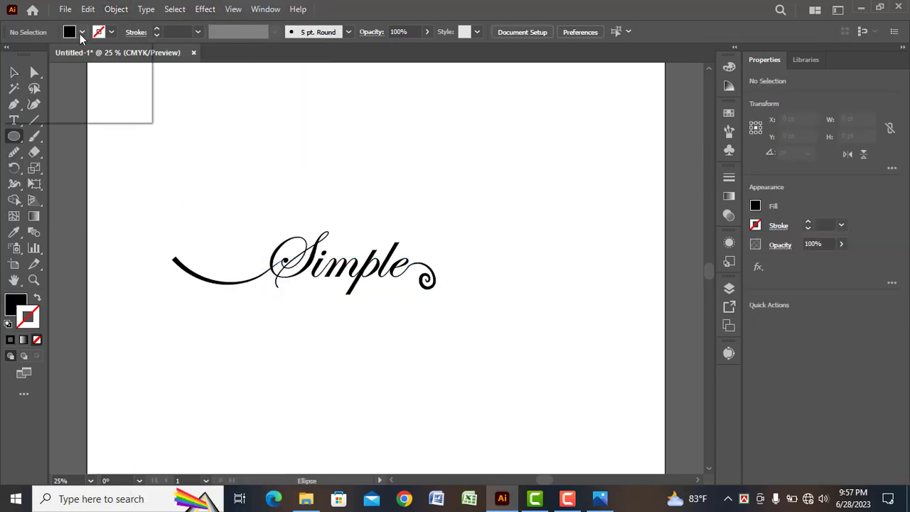
Step: Draw a no-fill, 1 pt black circle about 562 pt wide centred on Simple
{"action": "left_click", "coordinate": [8, 54]}
{"action": "left_click", "coordinate": [111, 32]}
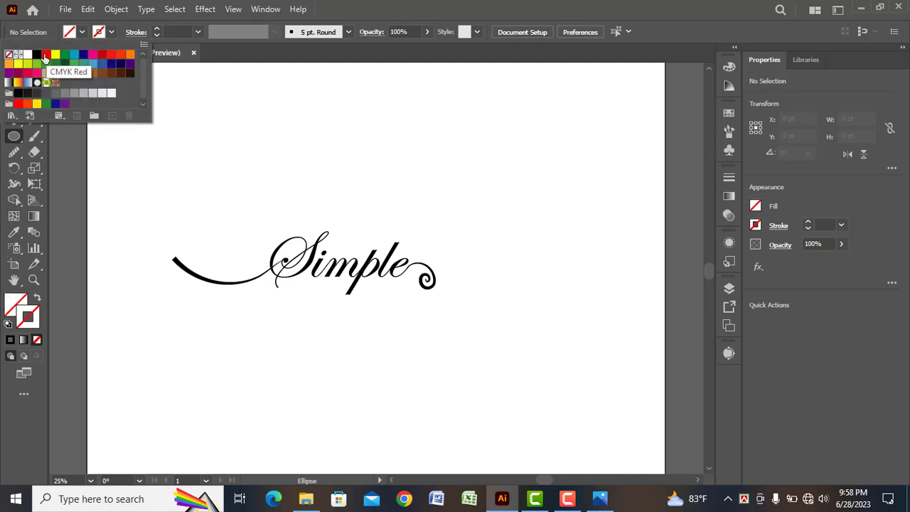
{"action": "left_click", "coordinate": [37, 55]}
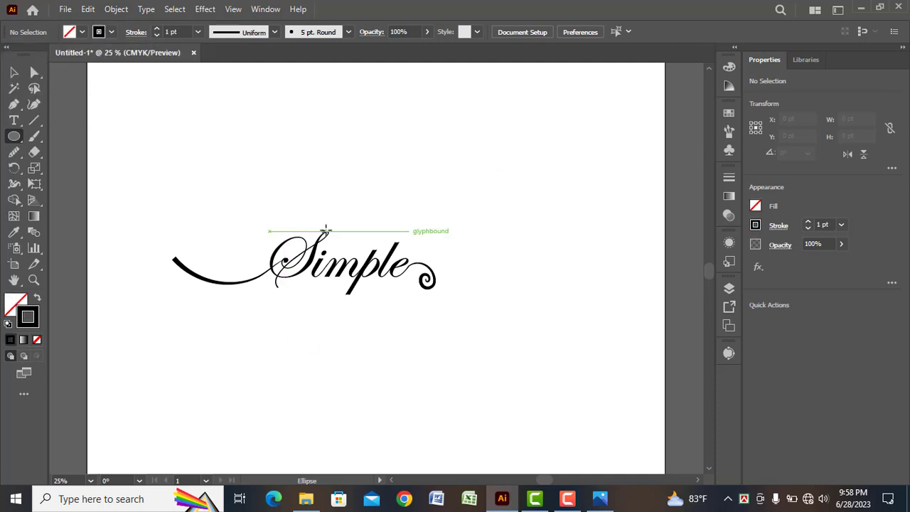
{"action": "left_click_drag", "start_coordinate": [353, 248], "coordinate": [422, 331]}
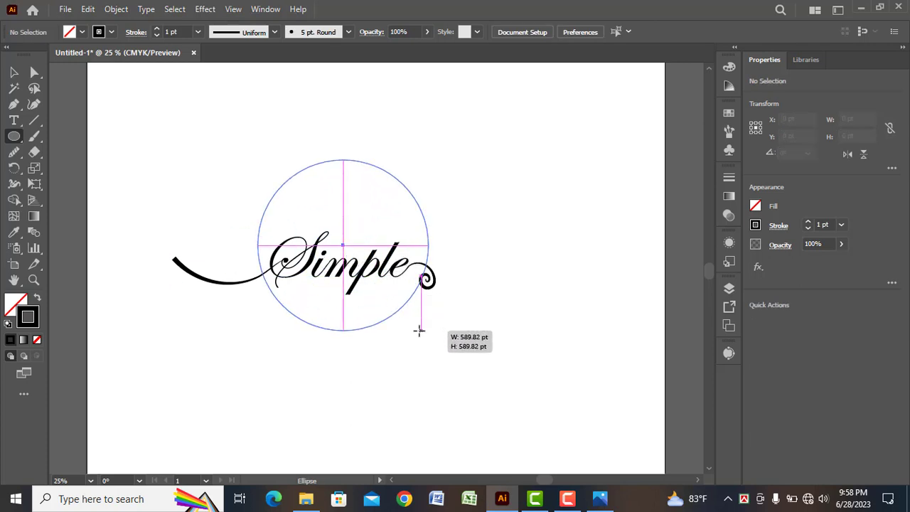
{"action": "left_click_drag", "start_coordinate": [419, 330], "coordinate": [425, 326]}
{"action": "left_click", "coordinate": [14, 71]}
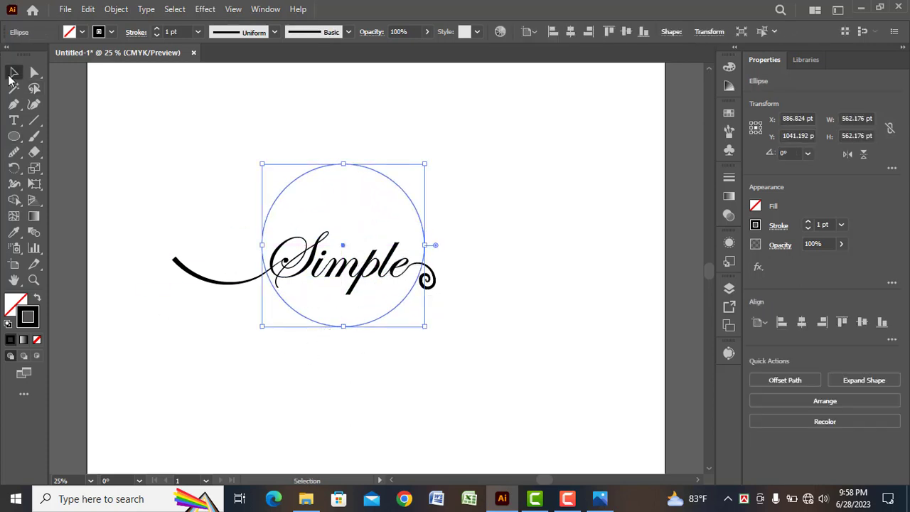
{"action": "left_click", "coordinate": [366, 329]}
{"action": "left_click_drag", "start_coordinate": [364, 321], "coordinate": [357, 341]}
Step: Cut the circle with Scissors at its left and right edges where the swashes cross
{"action": "left_click", "coordinate": [504, 298]}
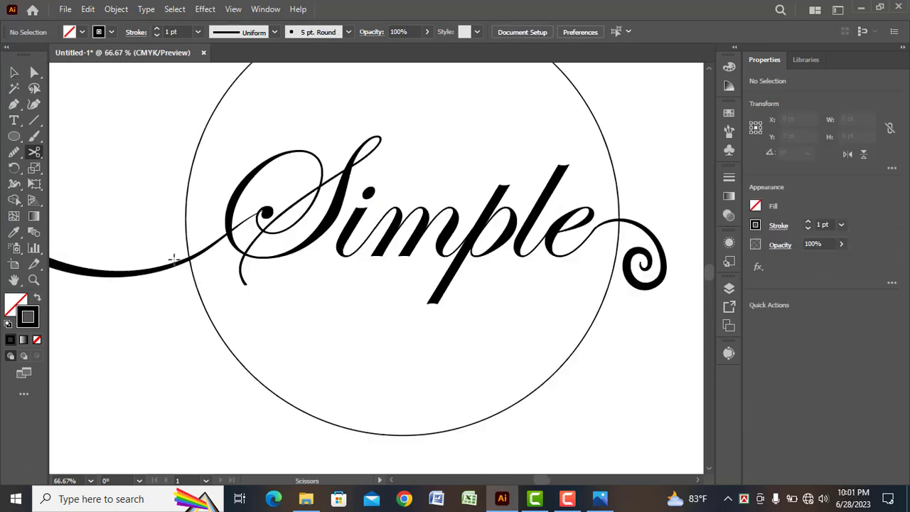
{"action": "left_click_drag", "start_coordinate": [35, 151], "coordinate": [93, 157]}
{"action": "left_click", "coordinate": [96, 168]}
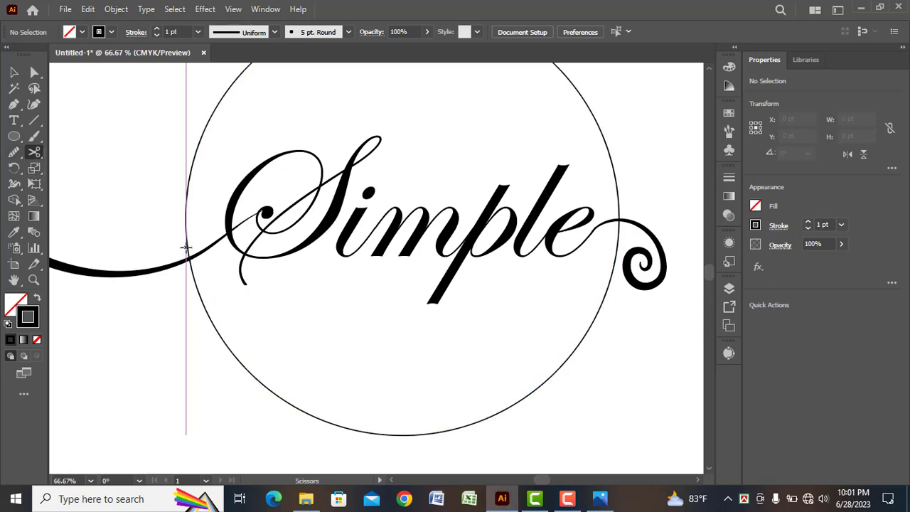
{"action": "left_click", "coordinate": [187, 245]}
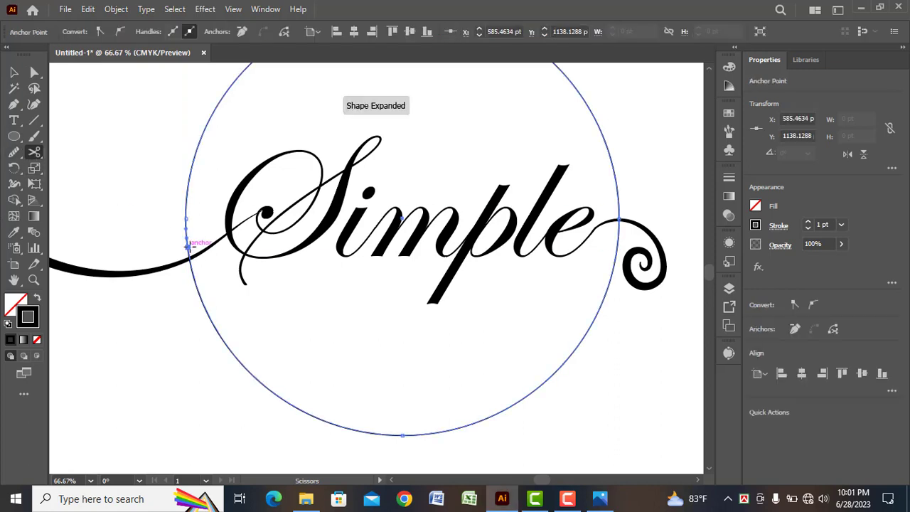
{"action": "left_click", "coordinate": [619, 203]}
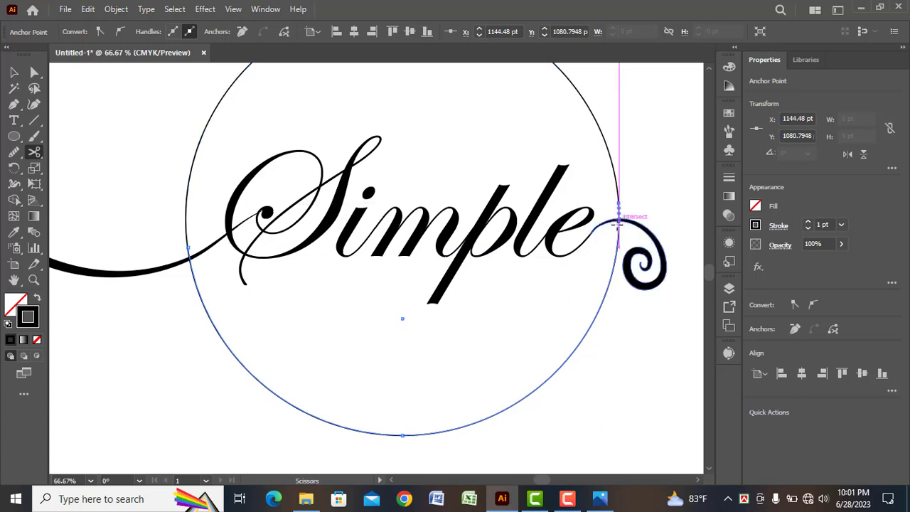
{"action": "left_click", "coordinate": [192, 270]}
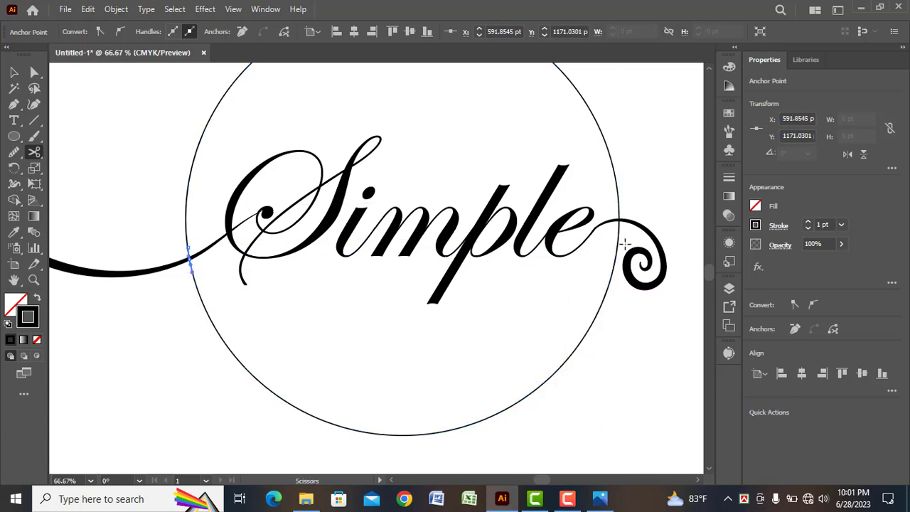
{"action": "left_click", "coordinate": [617, 239]}
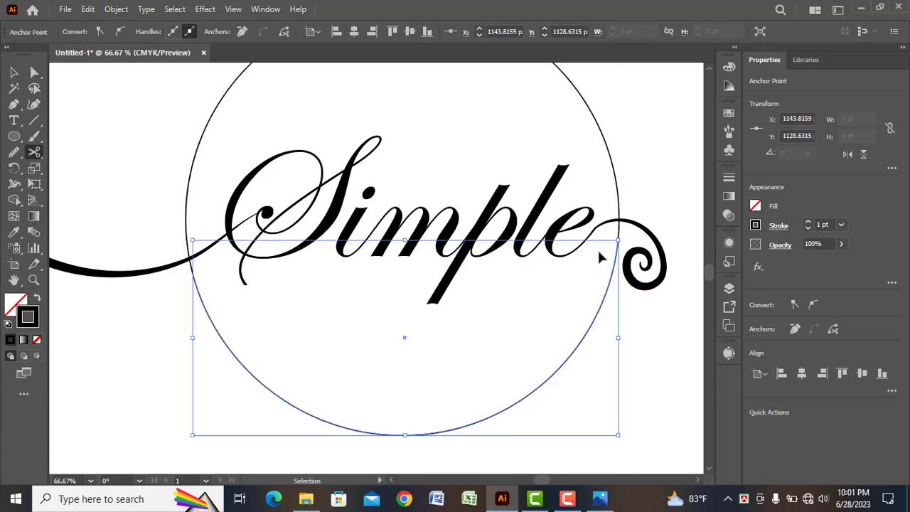
{"action": "left_click", "coordinate": [593, 256], "text": "ctrl"}
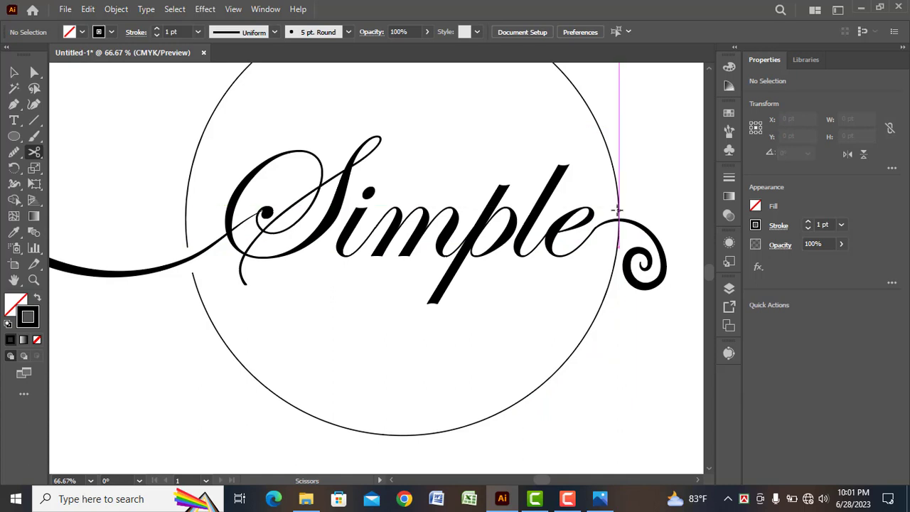
{"action": "key", "text": "v"}
Step: Make further Scissors cuts on the right side near the spiral, dismissing the failed-cut alert
{"action": "left_click_drag", "start_coordinate": [32, 156], "coordinate": [81, 168]}
{"action": "left_click", "coordinate": [617, 212]}
{"action": "left_click", "coordinate": [619, 232]}
{"action": "left_click", "coordinate": [593, 268]}
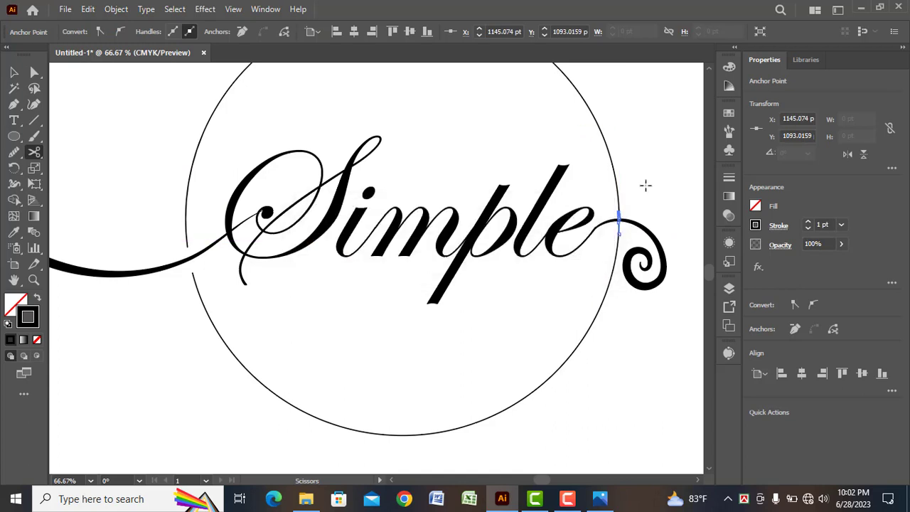
{"action": "left_click", "coordinate": [13, 71]}
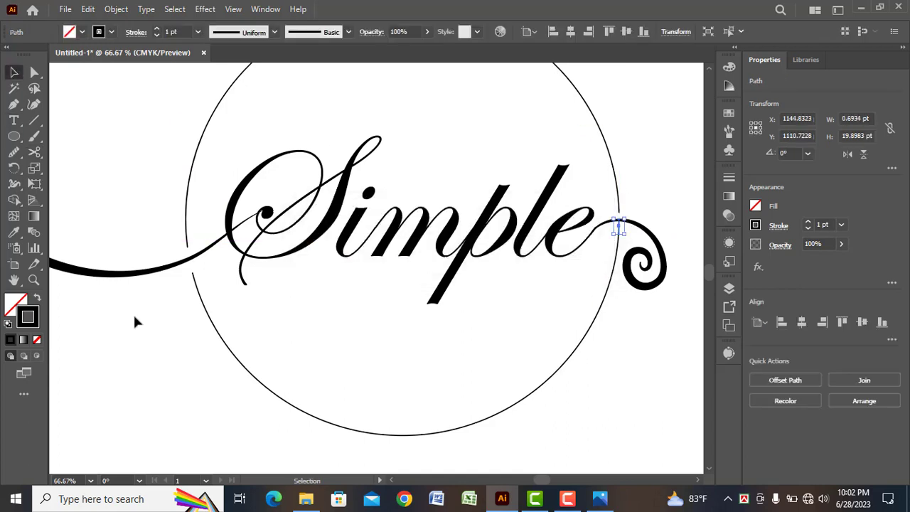
{"action": "left_click", "coordinate": [376, 365]}
{"action": "left_click_drag", "start_coordinate": [601, 307], "coordinate": [600, 313]}
{"action": "left_click", "coordinate": [638, 355]}
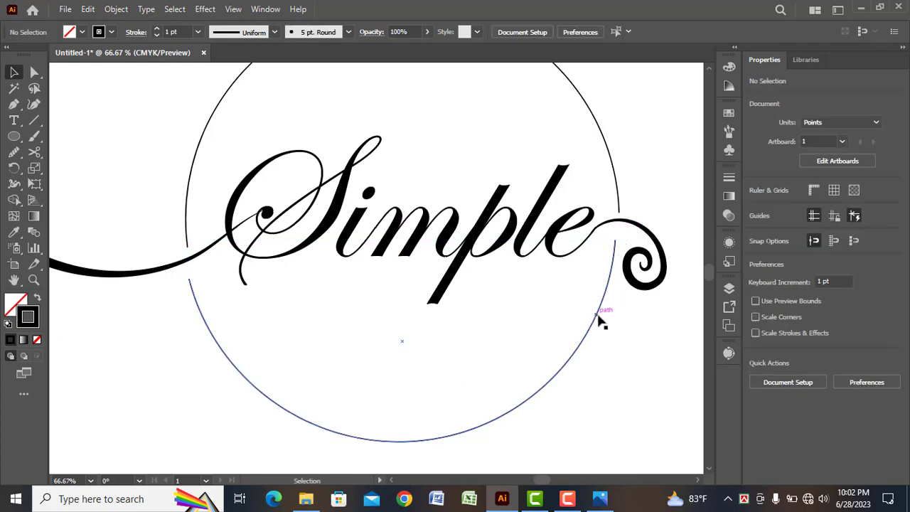
Step: Nudge the lower and upper arcs slightly apart to open small breaks
{"action": "left_click_drag", "start_coordinate": [599, 321], "coordinate": [602, 317]}
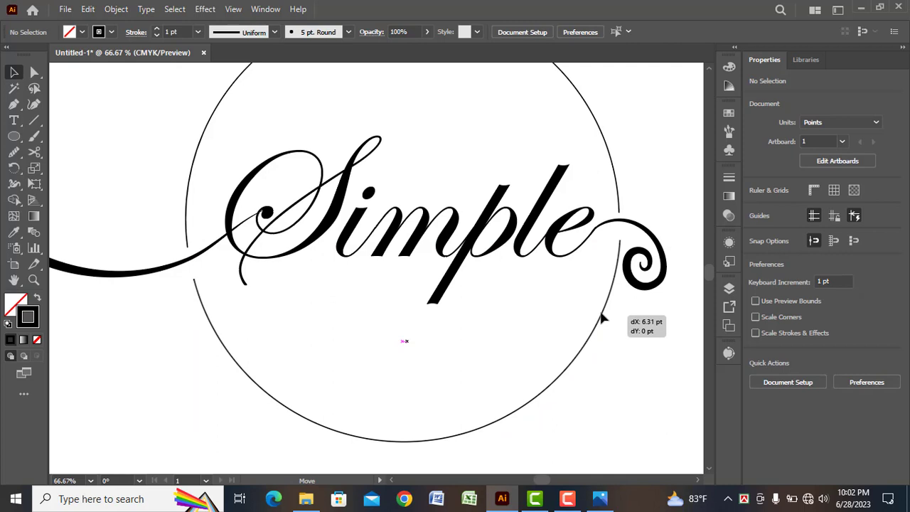
{"action": "left_click", "coordinate": [645, 344]}
{"action": "left_click_drag", "start_coordinate": [619, 197], "coordinate": [628, 207]}
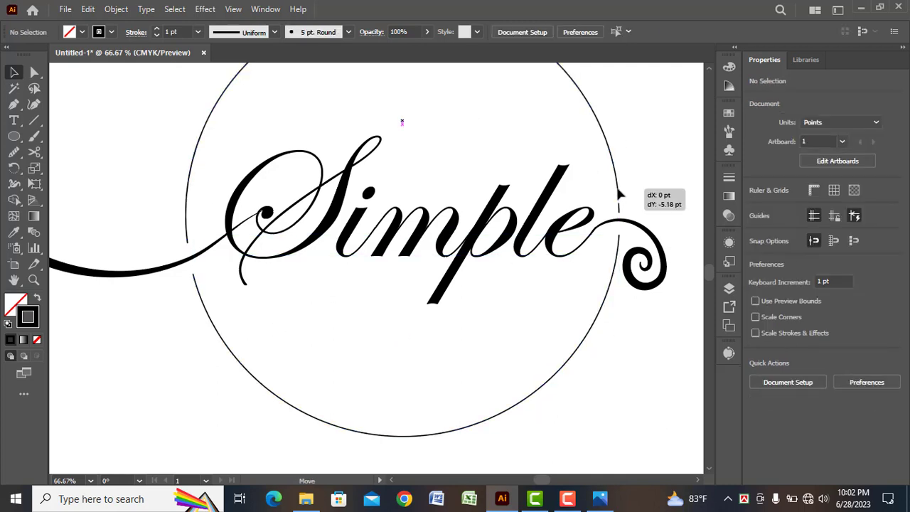
{"action": "left_click", "coordinate": [644, 200]}
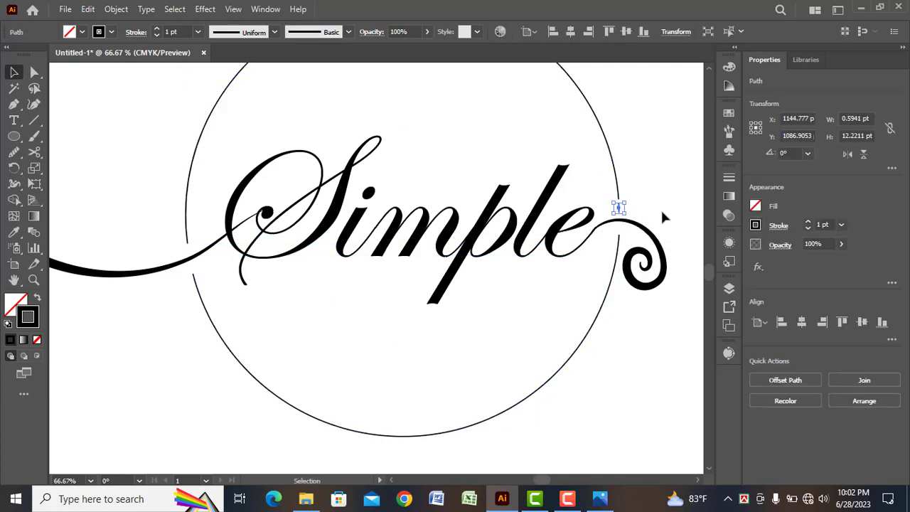
{"action": "left_click", "coordinate": [661, 207]}
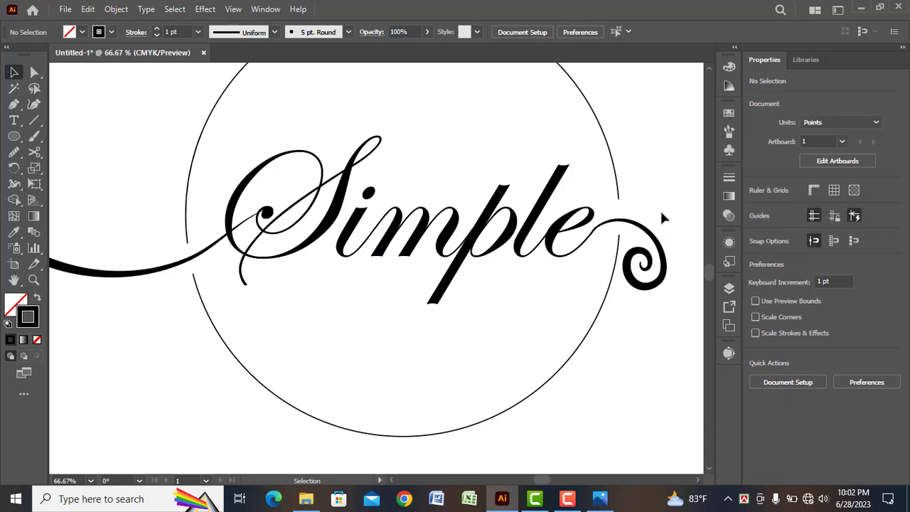
{"action": "scroll", "coordinate": [660, 208], "scroll_direction": "down", "scroll_amount": 2, "text": "alt"}
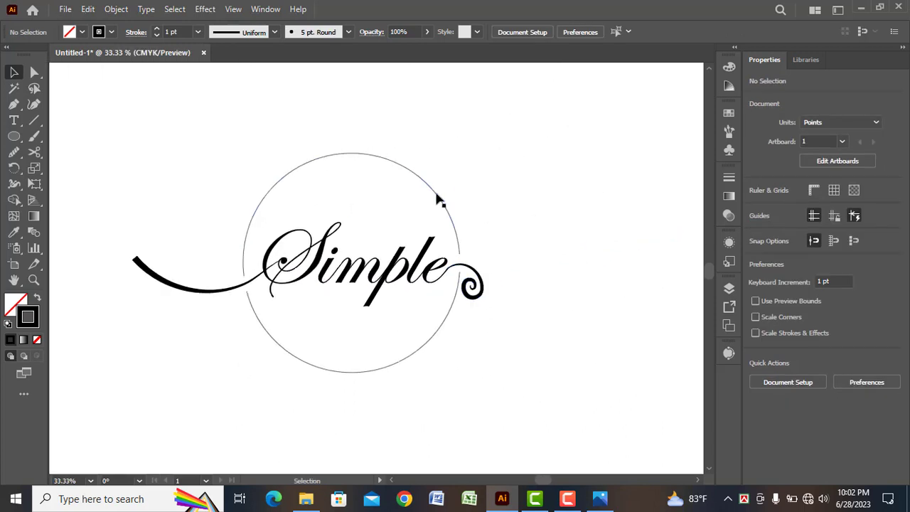
Step: Make the upper circle arc a 10 pt stroke with a tapered width profile
{"action": "left_click", "coordinate": [438, 197]}
{"action": "left_click", "coordinate": [199, 32]}
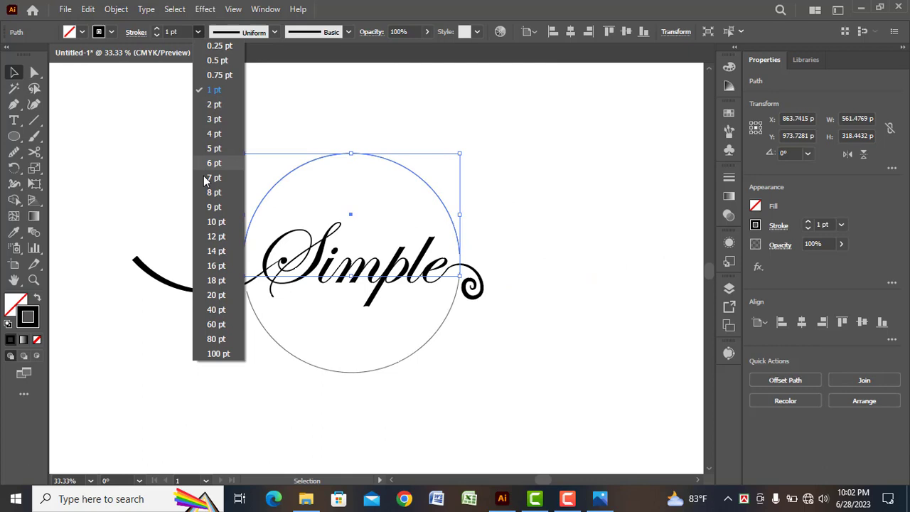
{"action": "left_click", "coordinate": [221, 226]}
{"action": "left_click", "coordinate": [274, 32]}
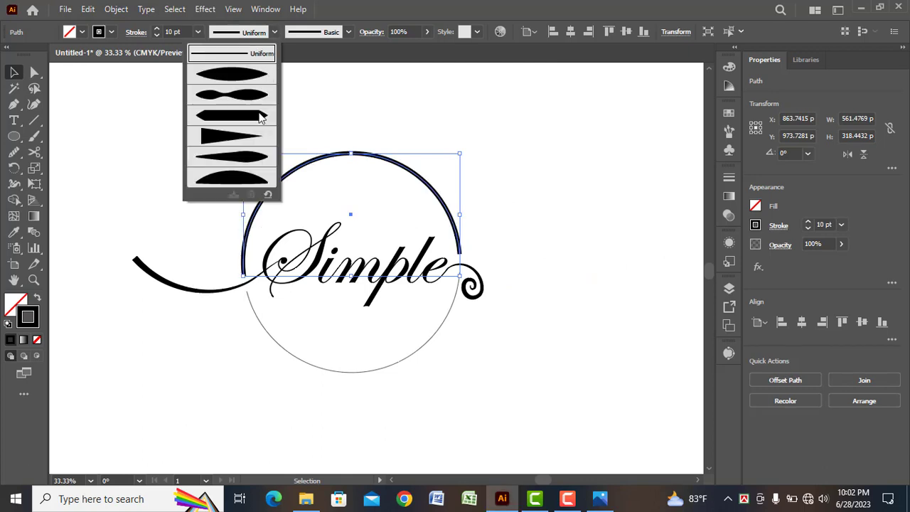
{"action": "left_click", "coordinate": [233, 138]}
{"action": "left_click", "coordinate": [270, 334]}
Step: Make the lower circle arc a 10 pt stroke with a tapered width profile
{"action": "left_click", "coordinate": [331, 371]}
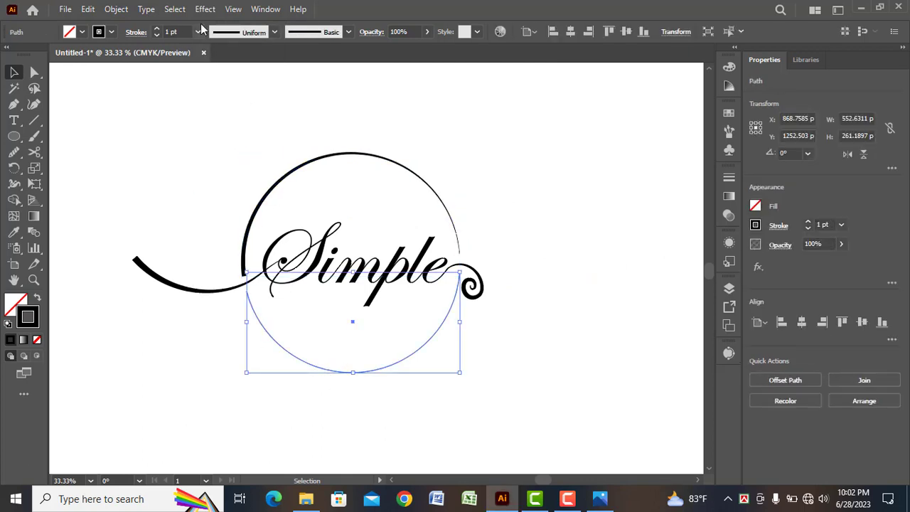
{"action": "left_click", "coordinate": [199, 32]}
{"action": "left_click", "coordinate": [216, 221]}
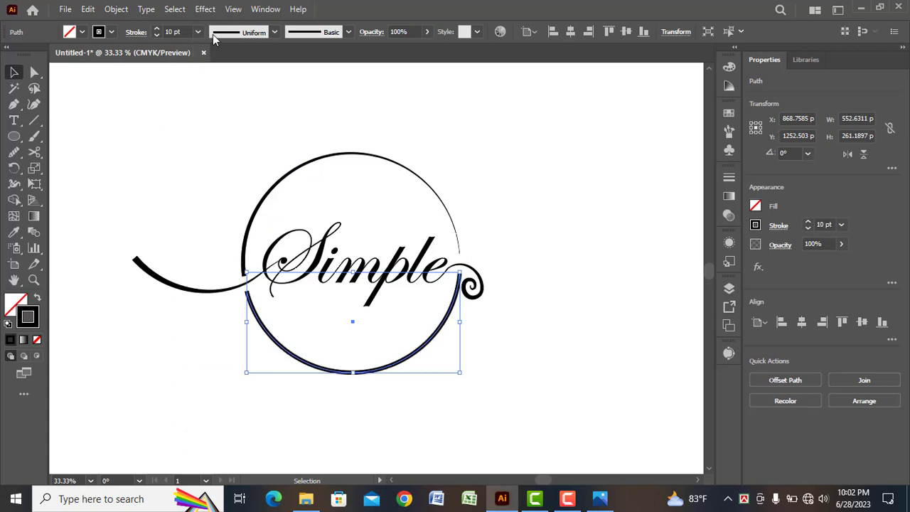
{"action": "left_click", "coordinate": [274, 32]}
{"action": "left_click", "coordinate": [233, 146]}
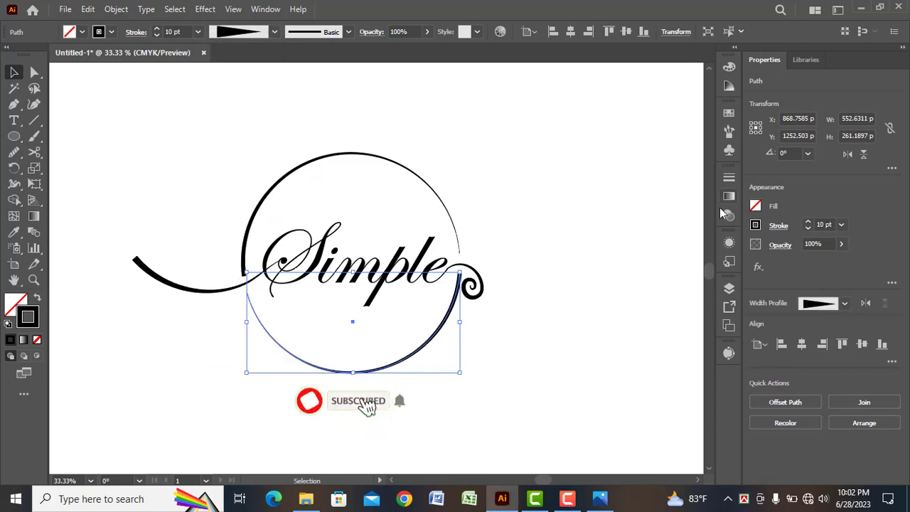
{"action": "left_click", "coordinate": [576, 261]}
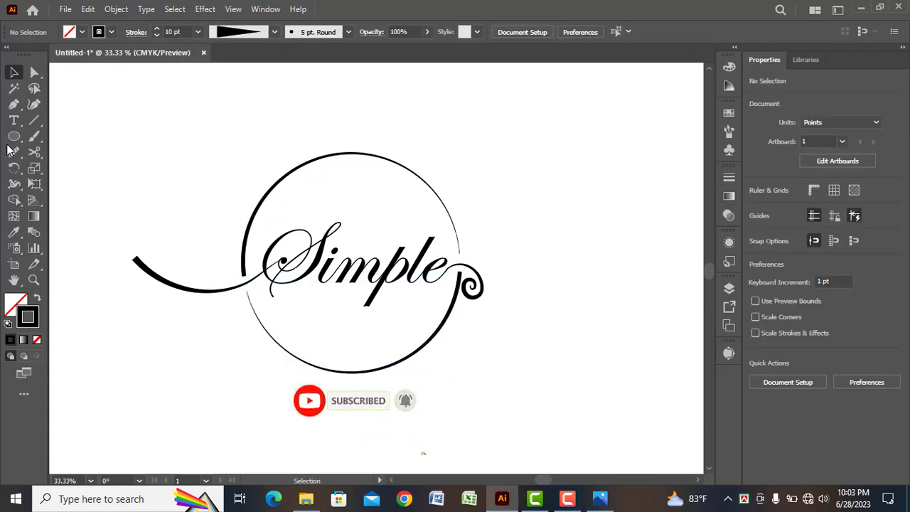
{"action": "left_click", "coordinate": [14, 120]}
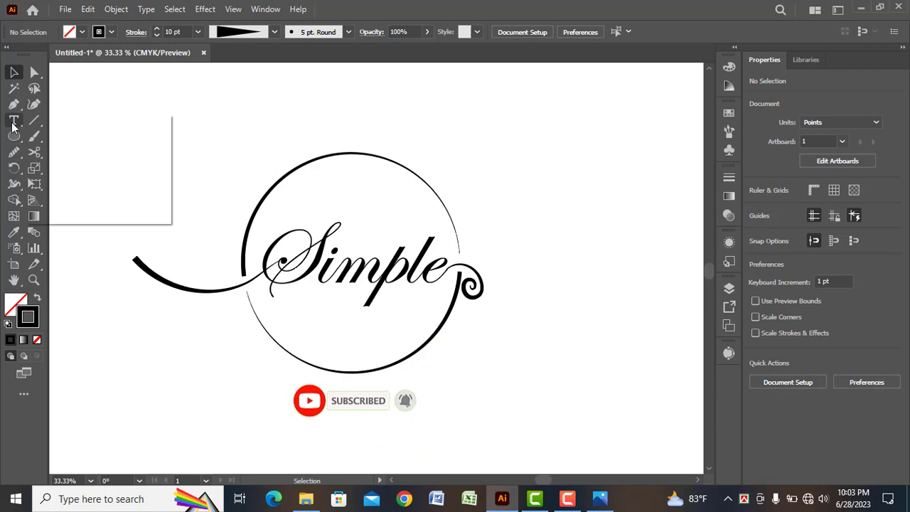
Step: Add COMMUNITY CITY text in Source Sans Variable at ~65 pt, placed under Simple
{"action": "left_click", "coordinate": [318, 414]}
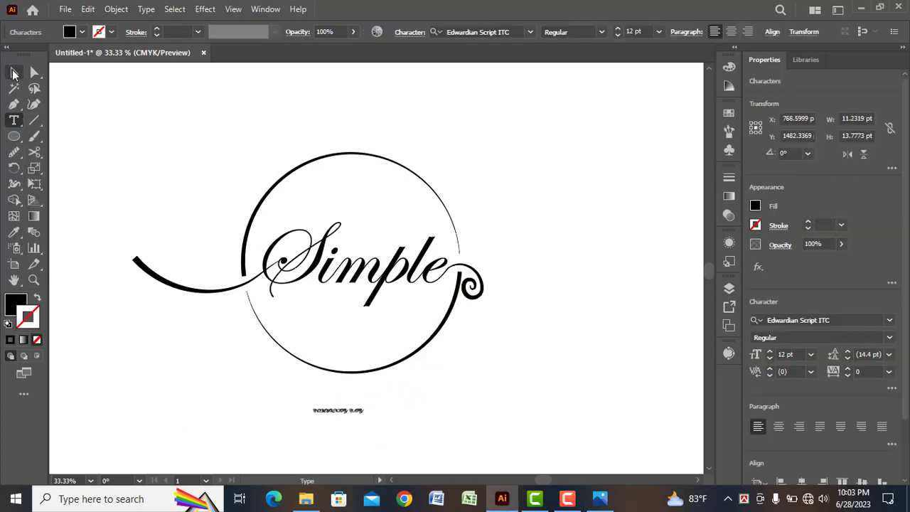
{"action": "left_click", "coordinate": [14, 72]}
{"action": "left_click_drag", "start_coordinate": [364, 415], "coordinate": [405, 419]}
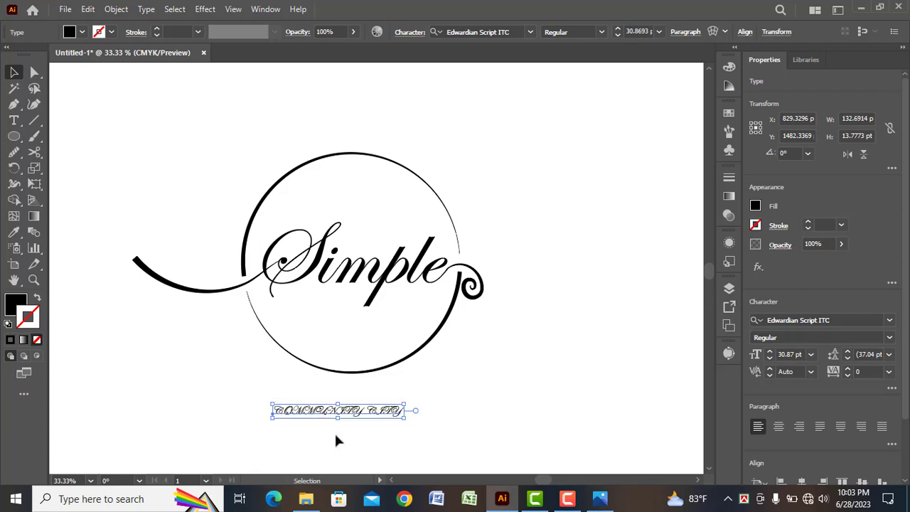
{"action": "left_click", "coordinate": [530, 32]}
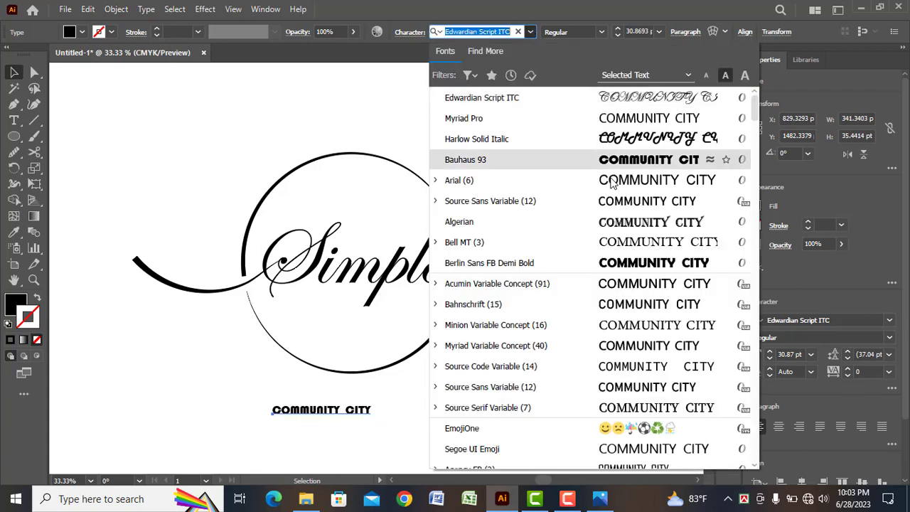
{"action": "left_click", "coordinate": [638, 203]}
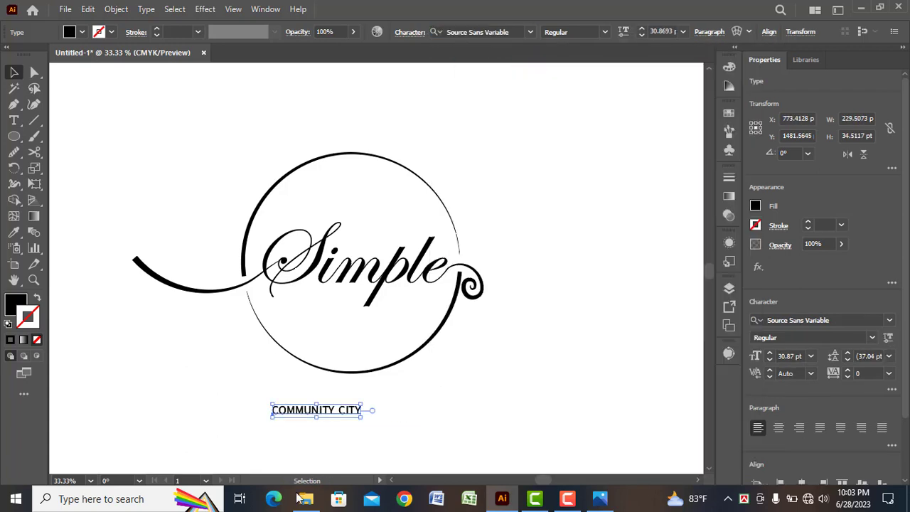
{"action": "left_click_drag", "start_coordinate": [364, 418], "coordinate": [416, 425]}
{"action": "mouse_move", "coordinate": [317, 421]}
{"action": "left_mouse_down"}
{"action": "mouse_move", "coordinate": [353, 311]}
{"action": "mouse_move", "coordinate": [356, 321]}
{"action": "left_mouse_up"}
Step: Nudge COMMUNITY CITY slightly left and down, then move the whole Simple logo toward the artboard centre
{"action": "left_click", "coordinate": [448, 332]}
{"action": "left_click", "coordinate": [358, 429]}
{"action": "key", "text": "ctrl+minus"}
{"action": "key", "text": "m"}
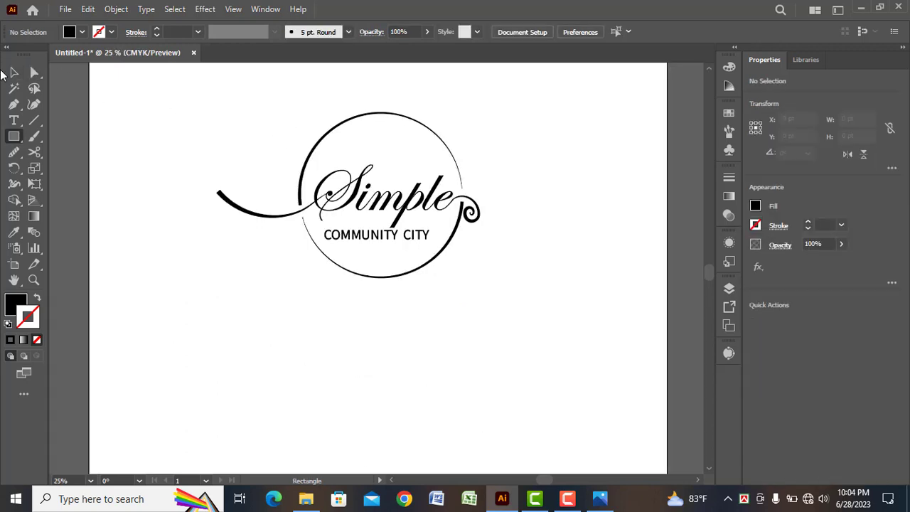
{"action": "left_click", "coordinate": [14, 72]}
{"action": "mouse_move", "coordinate": [215, 98]}
{"action": "left_mouse_down"}
{"action": "mouse_move", "coordinate": [475, 277]}
{"action": "mouse_move", "coordinate": [438, 301]}
{"action": "mouse_move", "coordinate": [429, 327]}
{"action": "left_mouse_up"}
{"action": "left_click", "coordinate": [462, 391]}
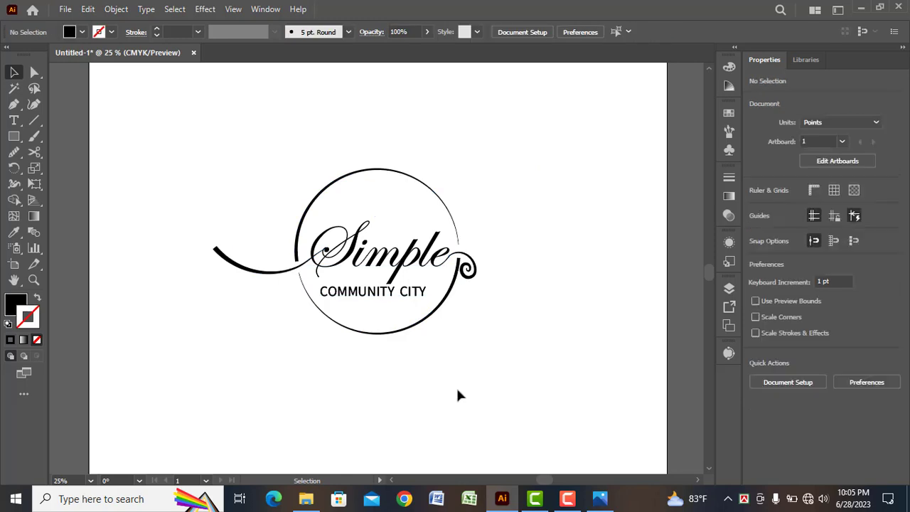